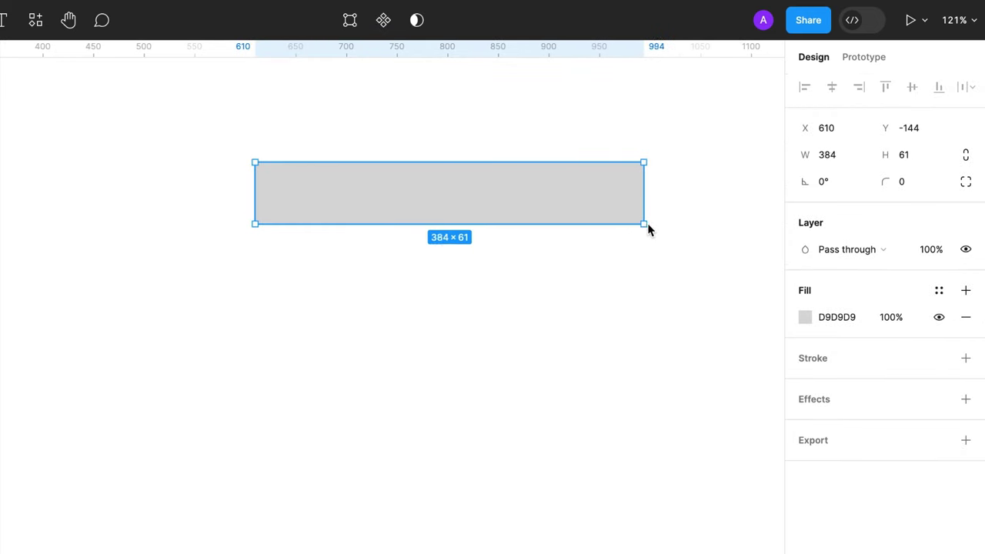
Step: Round the bar's corners to 20 and give it an orange FF7C03 fill
click(901, 182)
text(20)
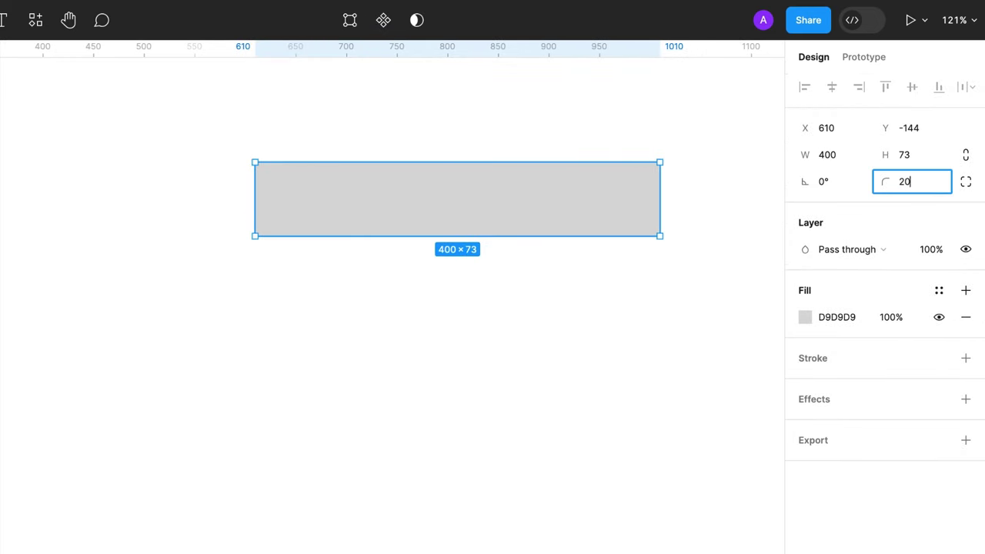
key(Return)
click(804, 317)
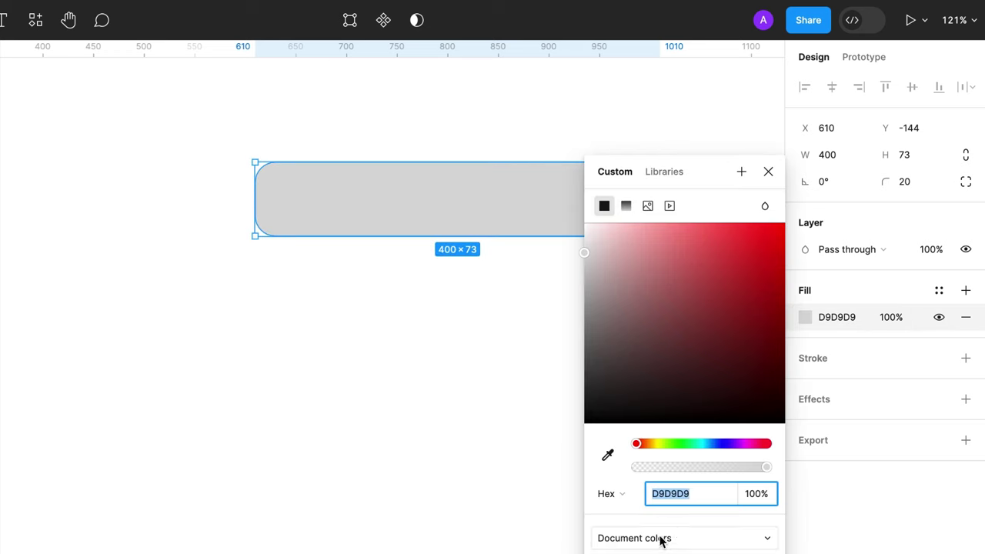
text(FF7C03)
key(Return)
click(769, 171)
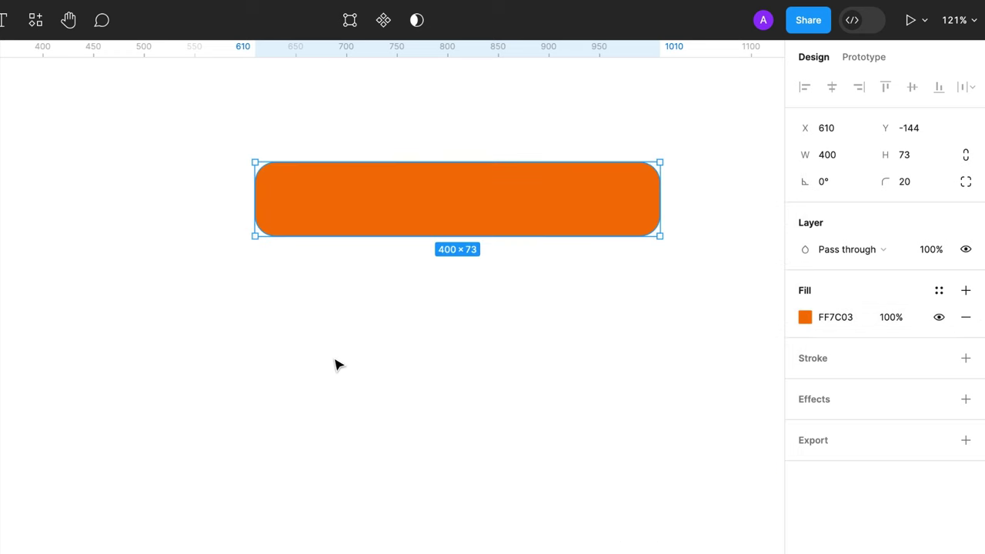
click(335, 360)
Step: Move the home, heart, person and cart icons onto the orange bar
scroll(465, 341, right, 3)
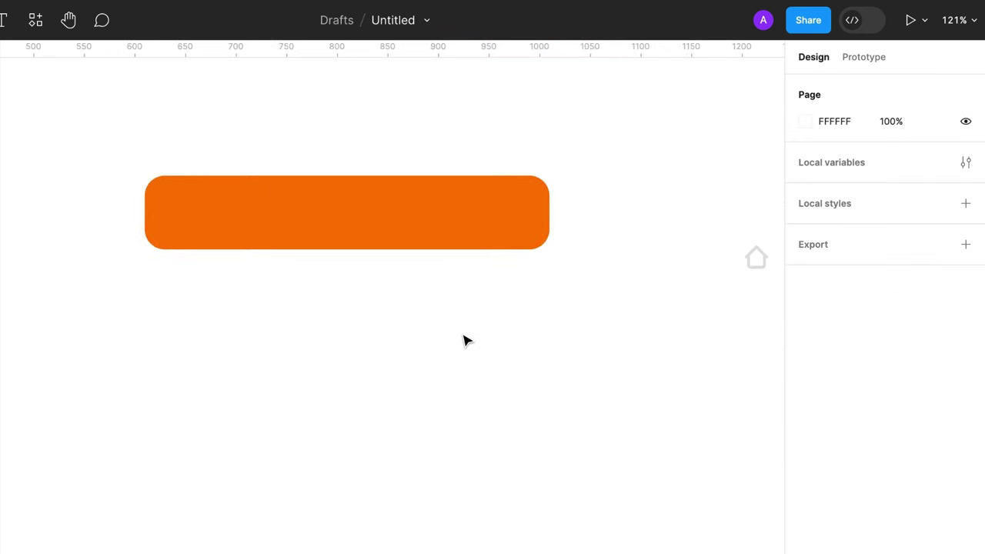
scroll(748, 275, right, 2)
scroll(747, 275, down, 5)
scroll(748, 275, right, 3)
scroll(691, 255, down, 1)
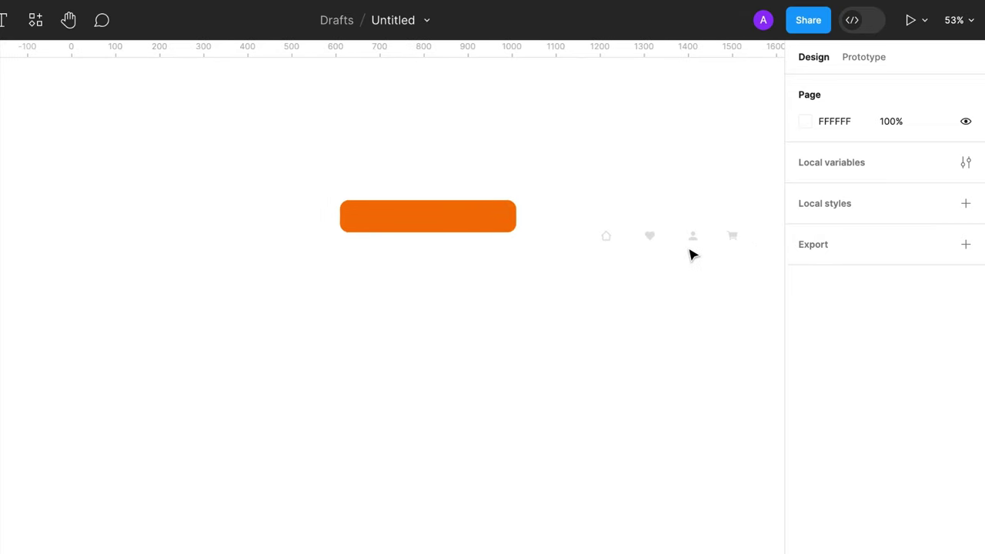
click(608, 237)
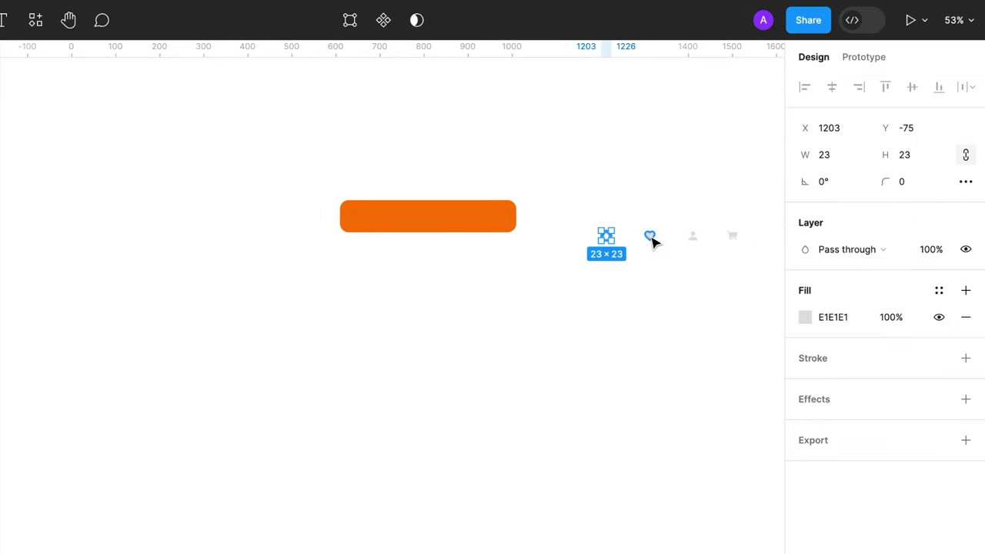
shift+click(651, 241)
shift+click(692, 239)
shift+click(732, 236)
drag(706, 240, 430, 221)
click(449, 275)
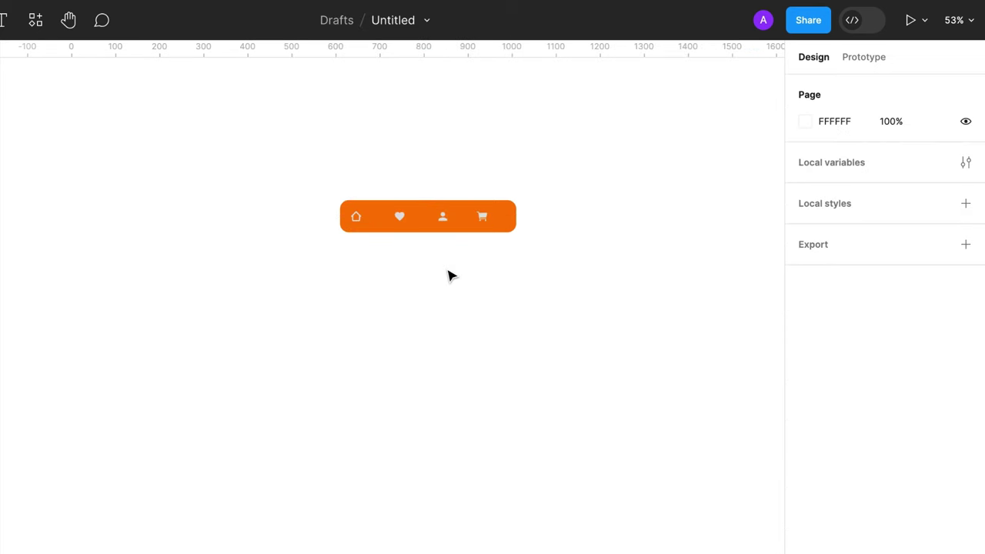
Step: Shift the four icons right so they snap centred along the bar
scroll(448, 275, up, 5)
scroll(400, 257, up, 2)
click(362, 232)
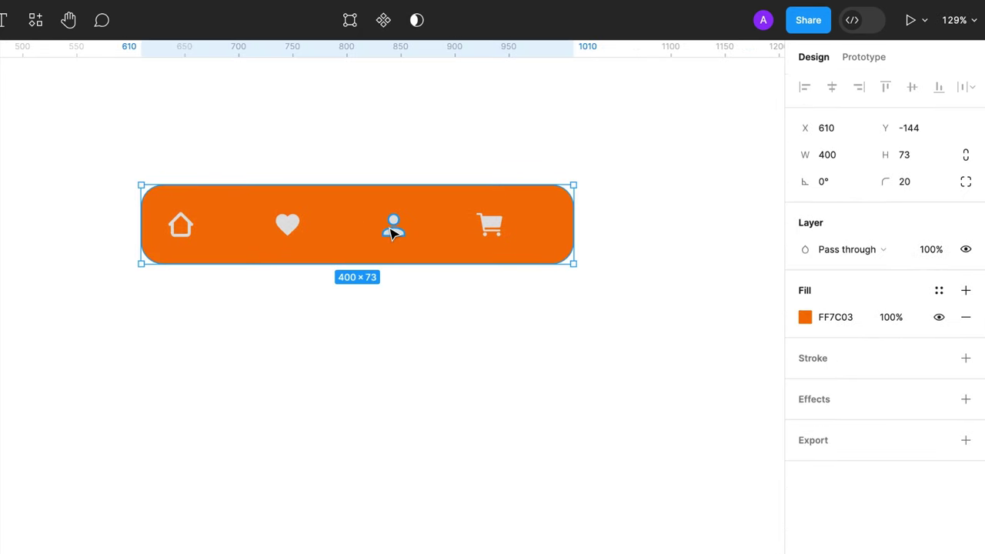
double_click(392, 233)
key(Escape)
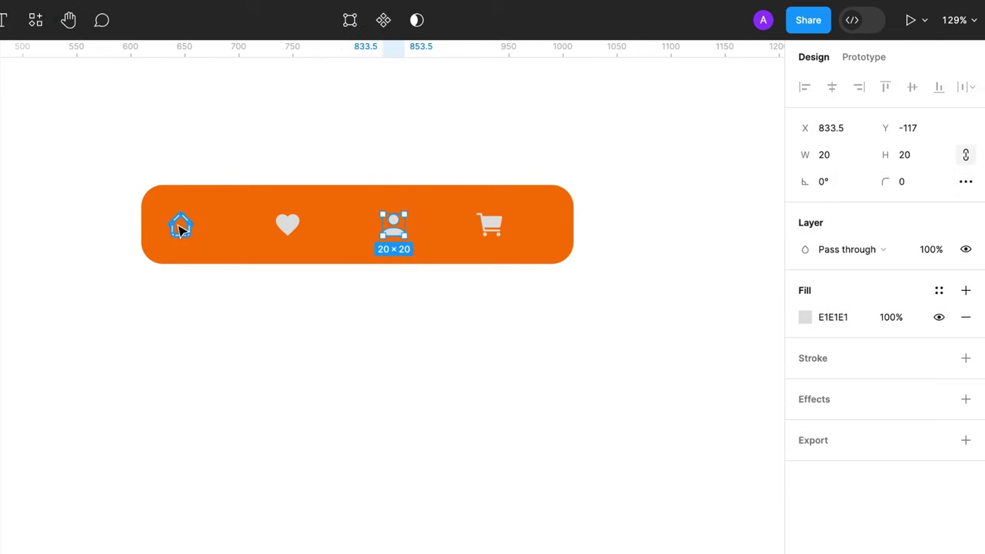
shift+click(180, 225)
shift+click(287, 224)
shift+click(497, 229)
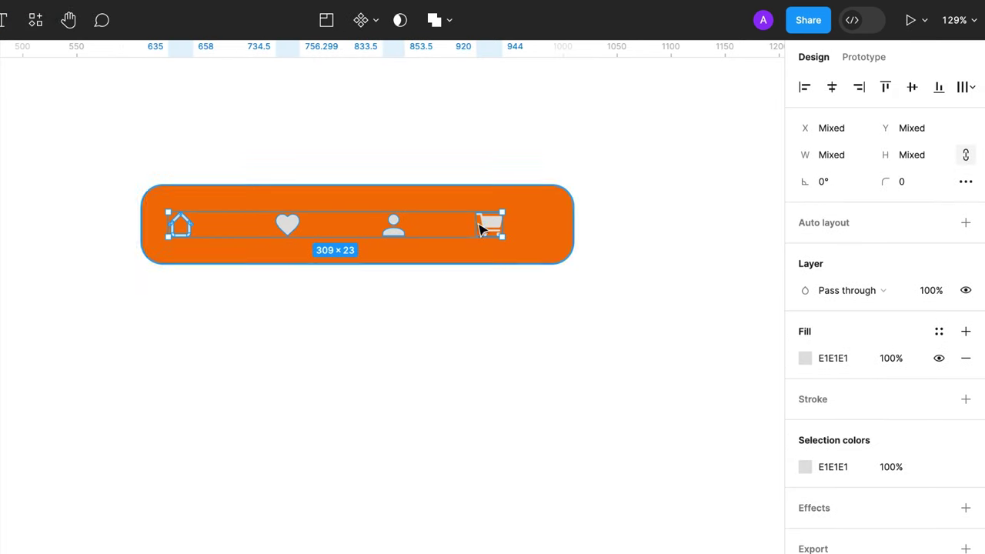
drag(490, 227, 501, 229)
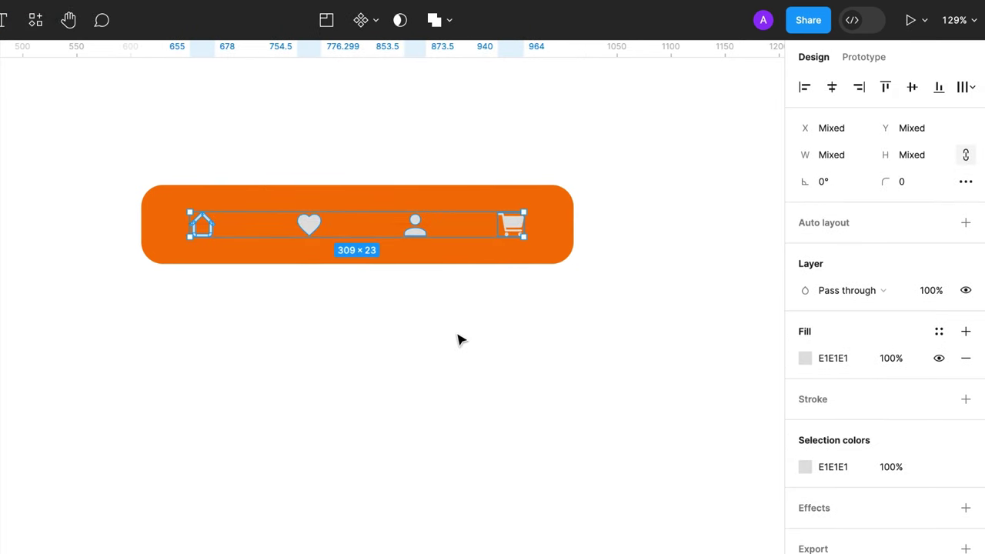
click(346, 358)
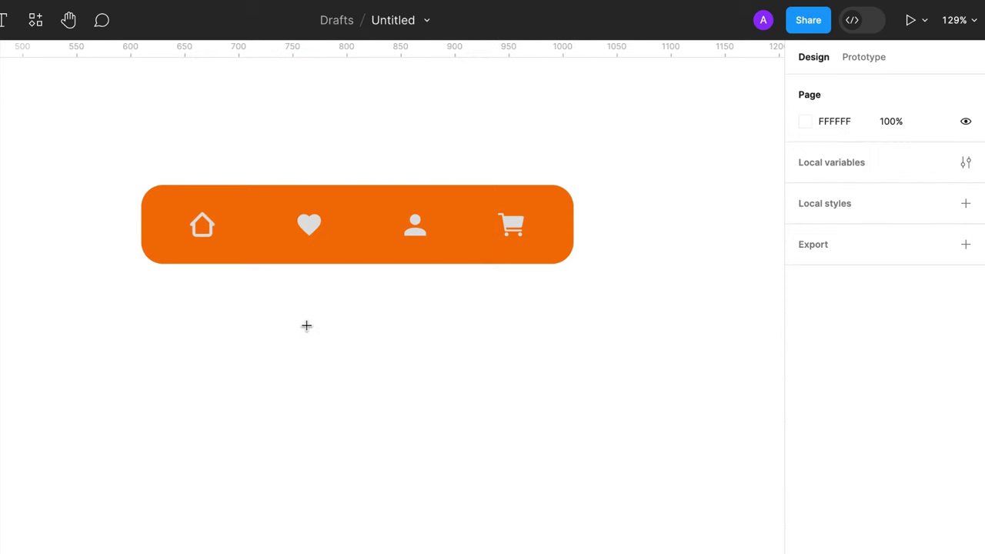
Step: Draw a 65×54 oval and place it over the bar's top edge above home
drag(309, 319, 369, 374)
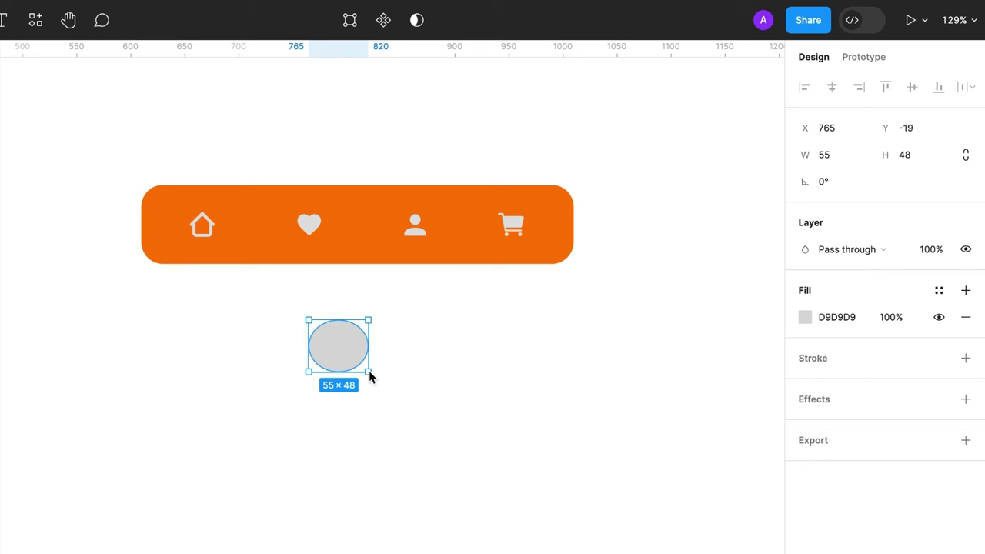
click(825, 154)
text(65)
key(Return)
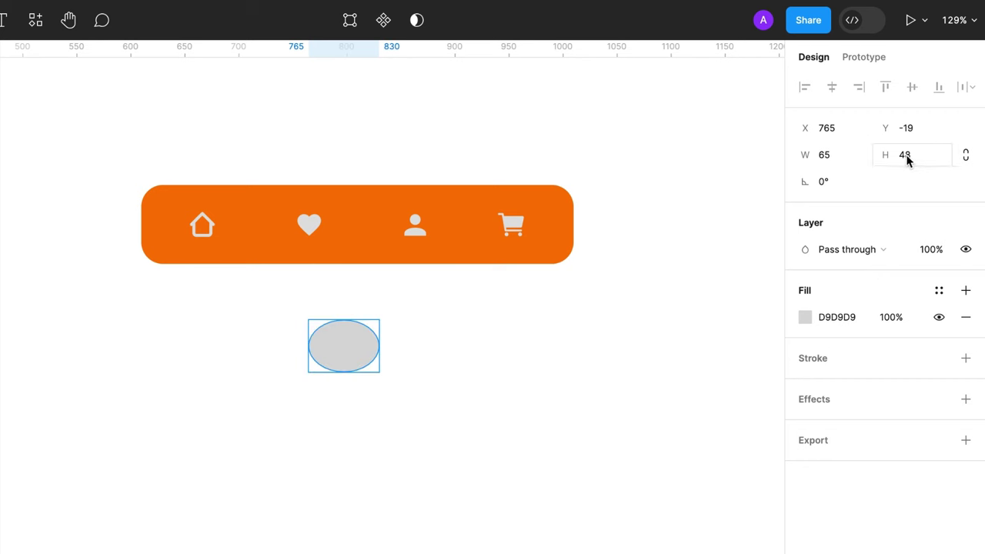
click(906, 157)
text(54)
key(Return)
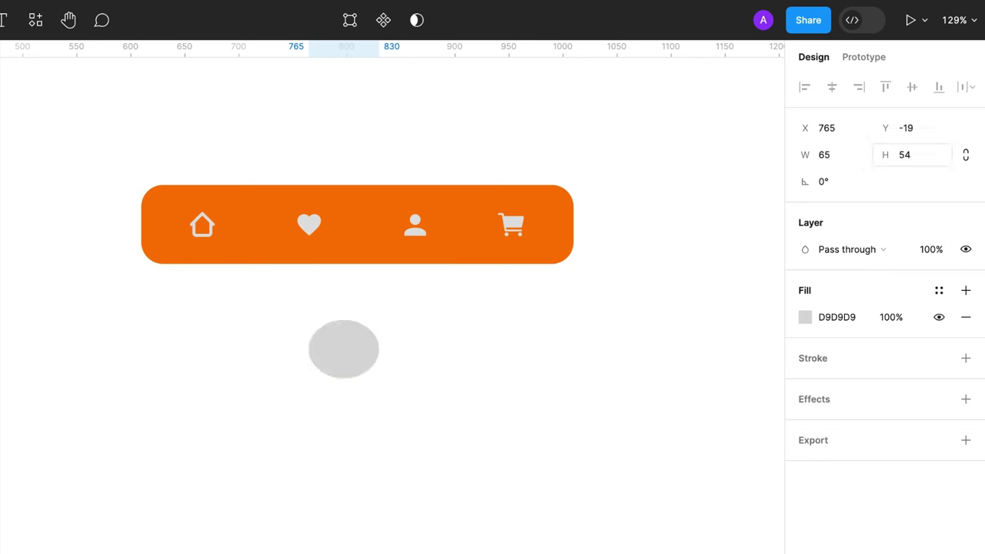
drag(354, 357, 215, 186)
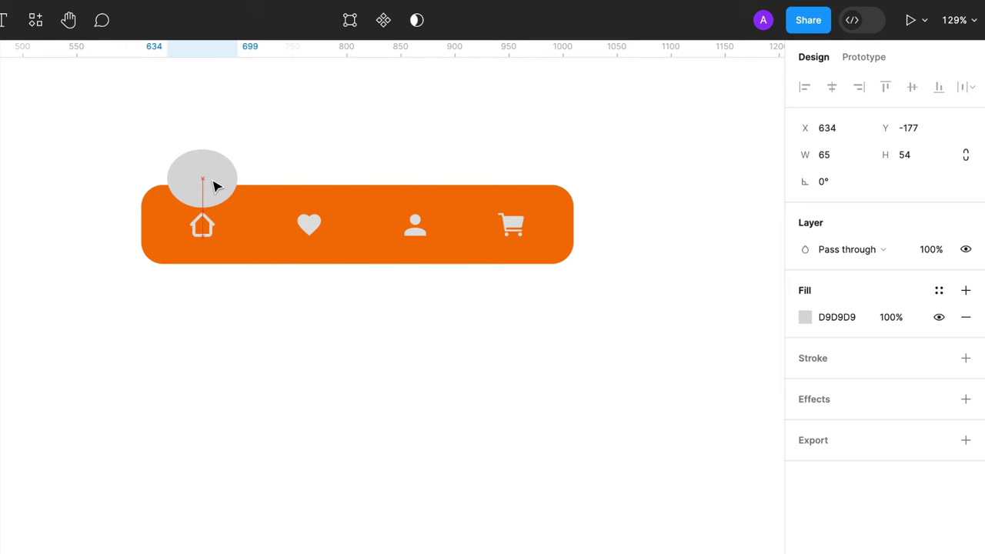
Step: Fill the oval white FFFFFF and nudge its vertical position into place
click(805, 317)
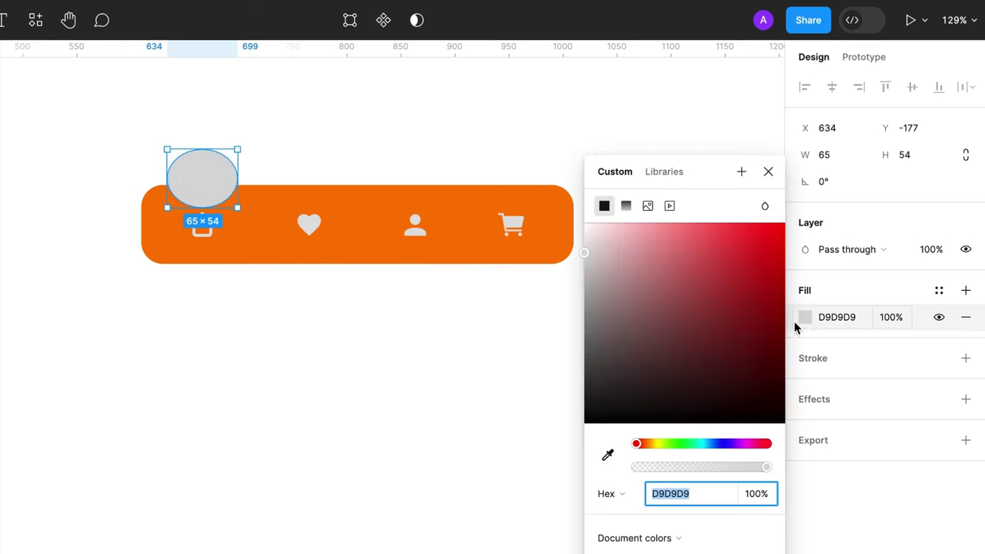
text(FFFFFF)
key(Return)
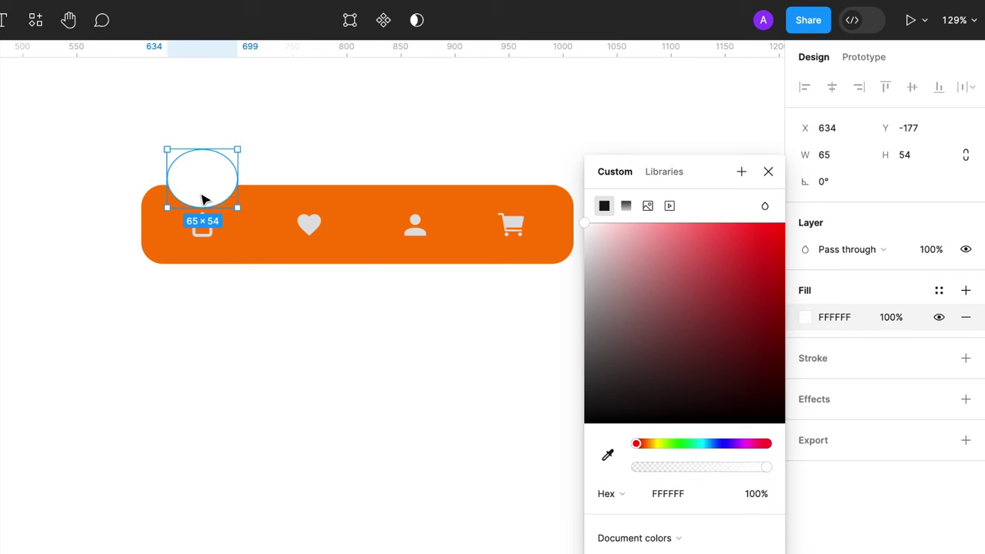
key(Down)
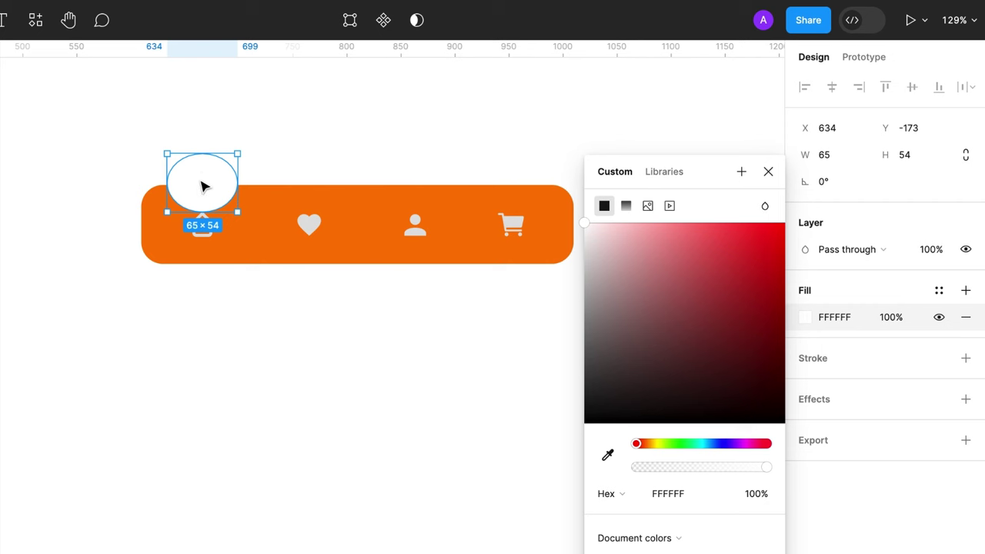
key(Down)
key(Down)
key(Down)
key(Up)
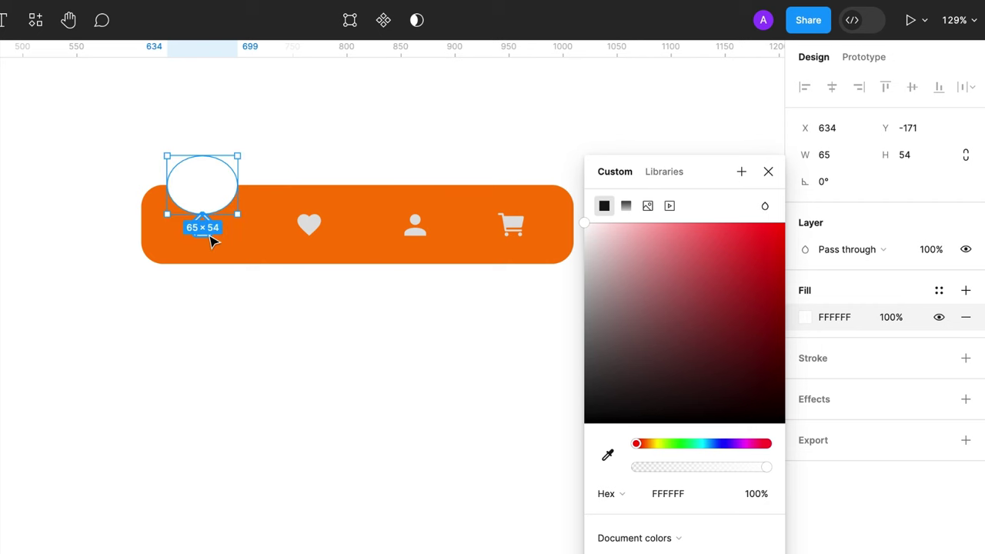
click(212, 237)
Step: Raise the home icon into the white notch and colour it orange FF7C03
key(Up)
key(Up)
key(Up)
key(Up)
key(Up)
key(Up)
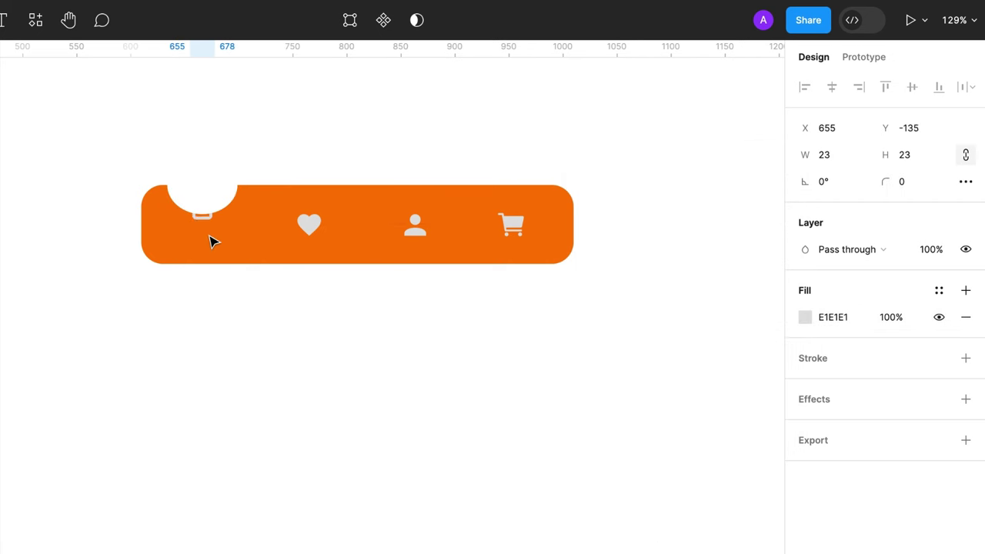
key(Up)
key(Up)
key(Up)
key(Up)
key(Up)
key(Up)
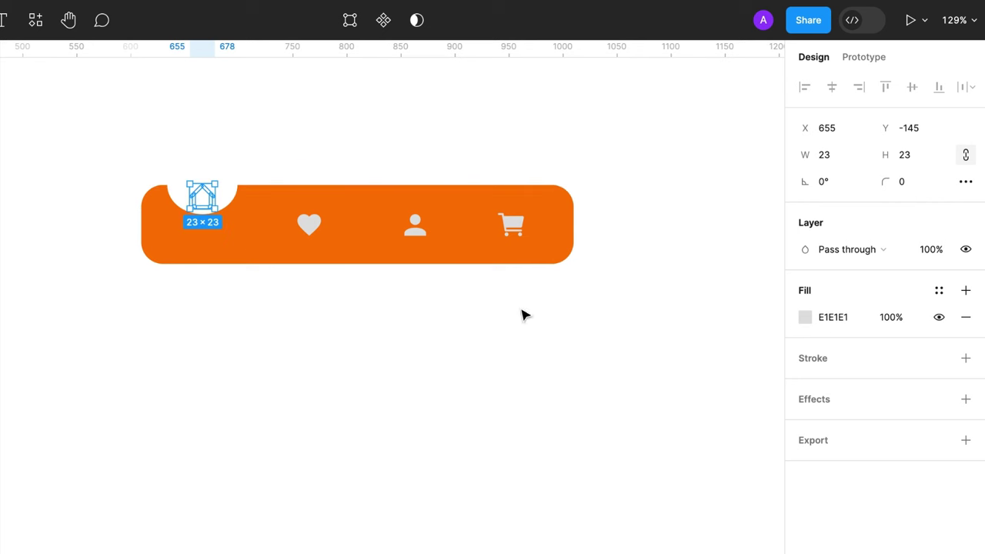
click(805, 317)
text(FF7C03)
key(Return)
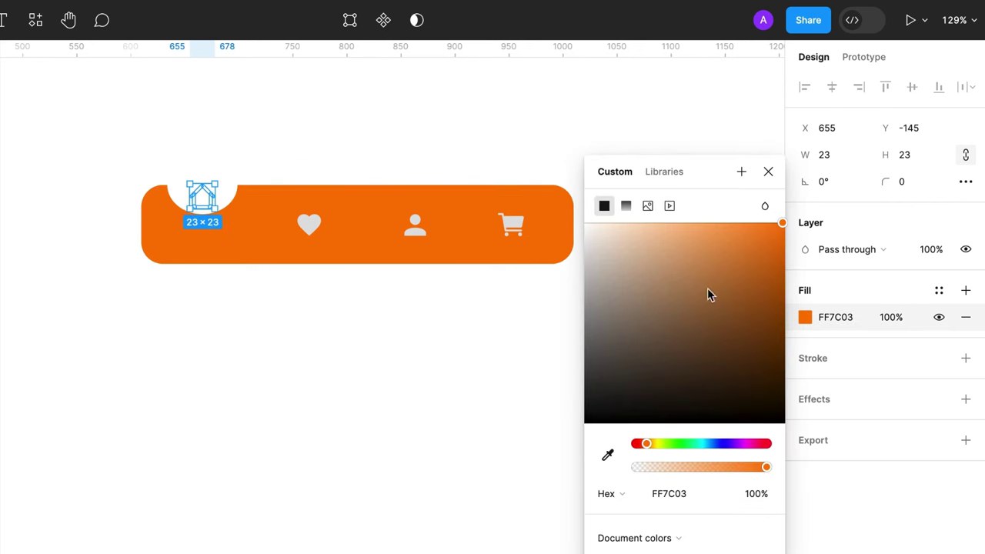
click(768, 170)
click(374, 405)
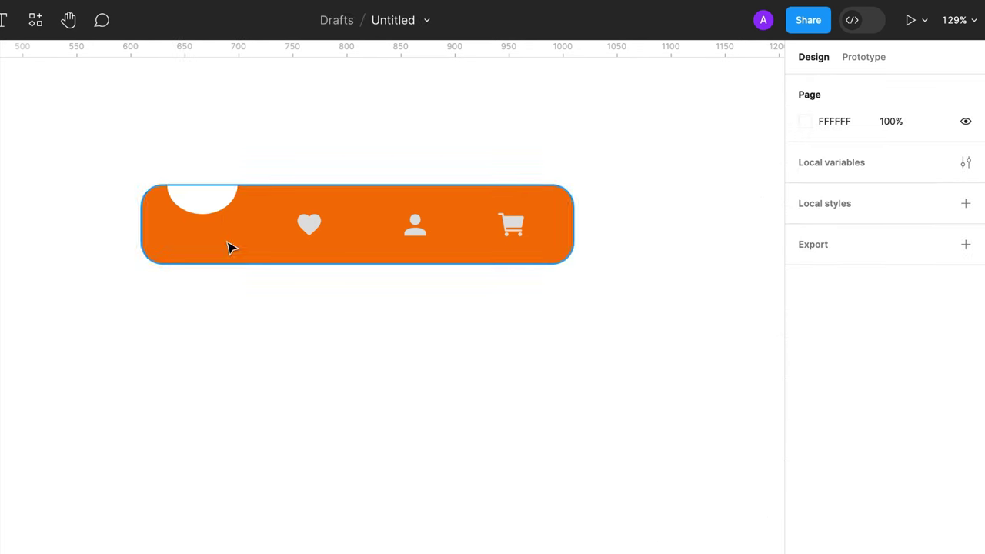
Step: Lift the home icon slightly higher within the white notch
click(206, 198)
click(512, 225)
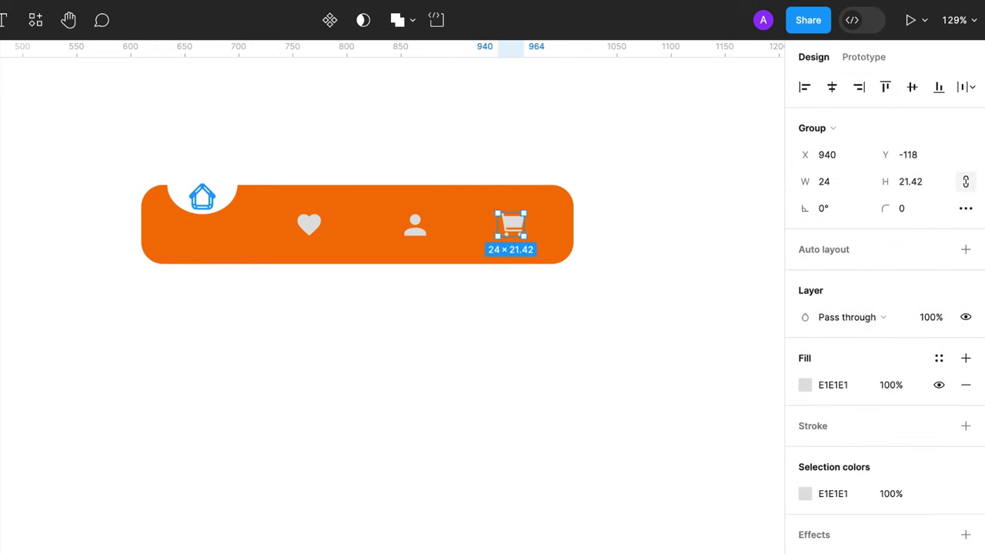
click(203, 198)
click(234, 317)
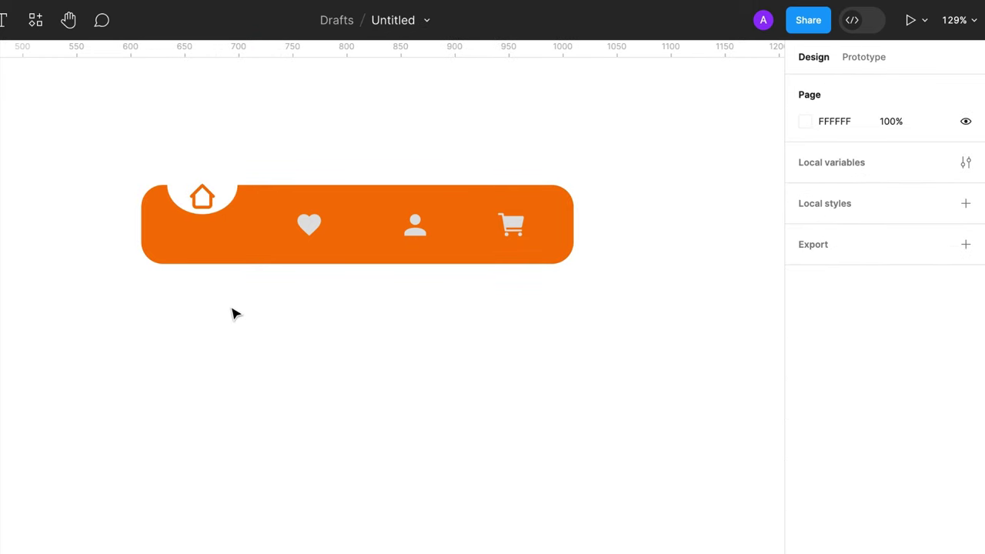
click(202, 200)
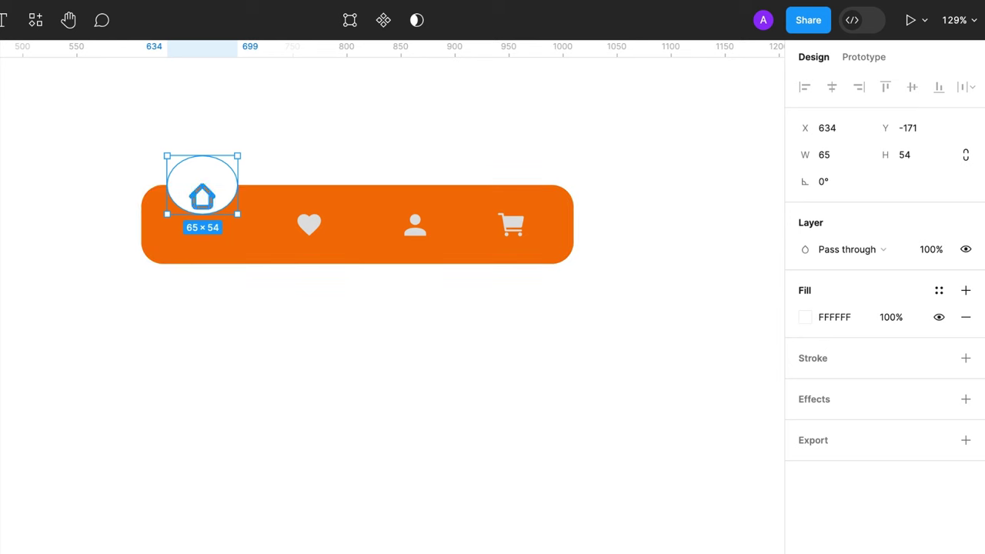
click(203, 198)
drag(203, 198, 203, 193)
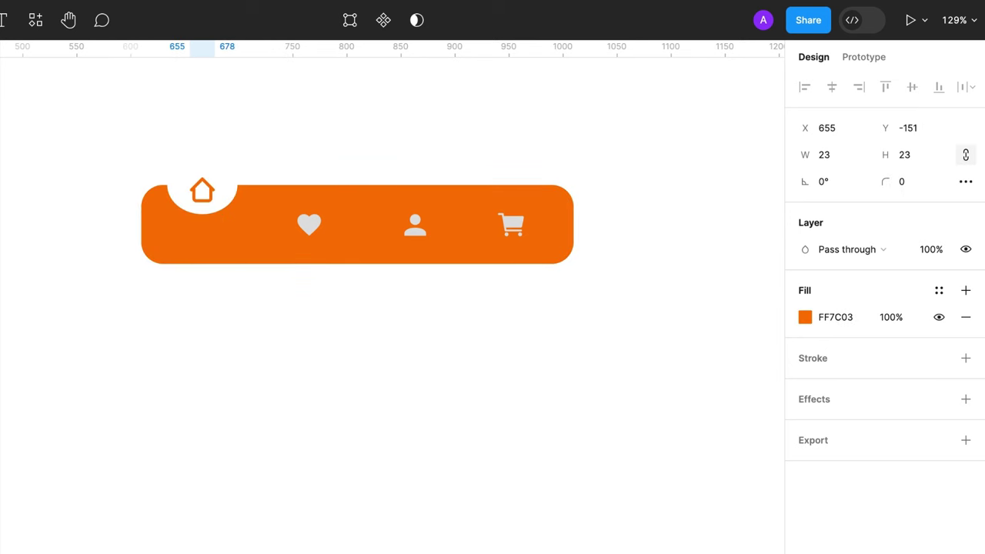
click(184, 410)
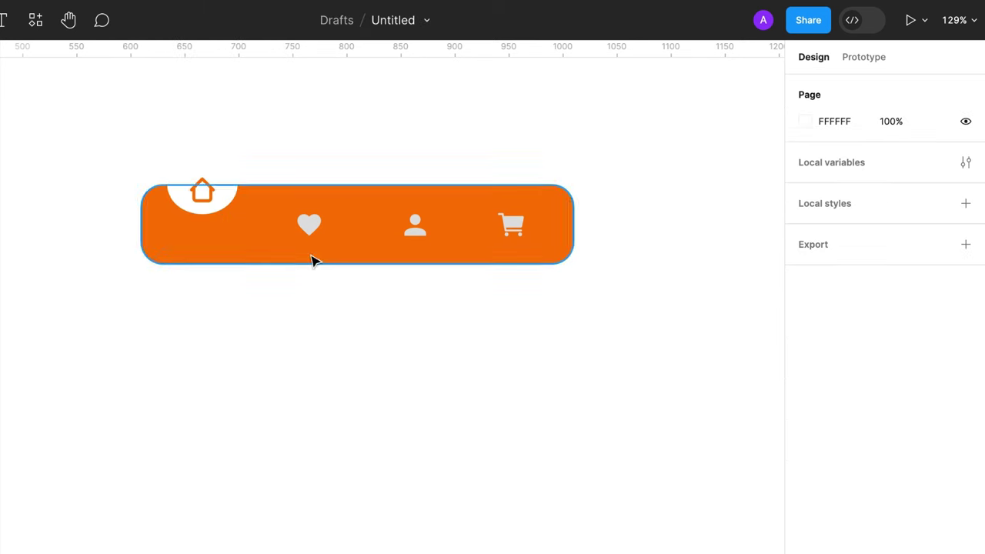
Step: Make the heart, person and cart icons white FFFFFF
click(309, 224)
shift+click(415, 227)
shift+click(512, 226)
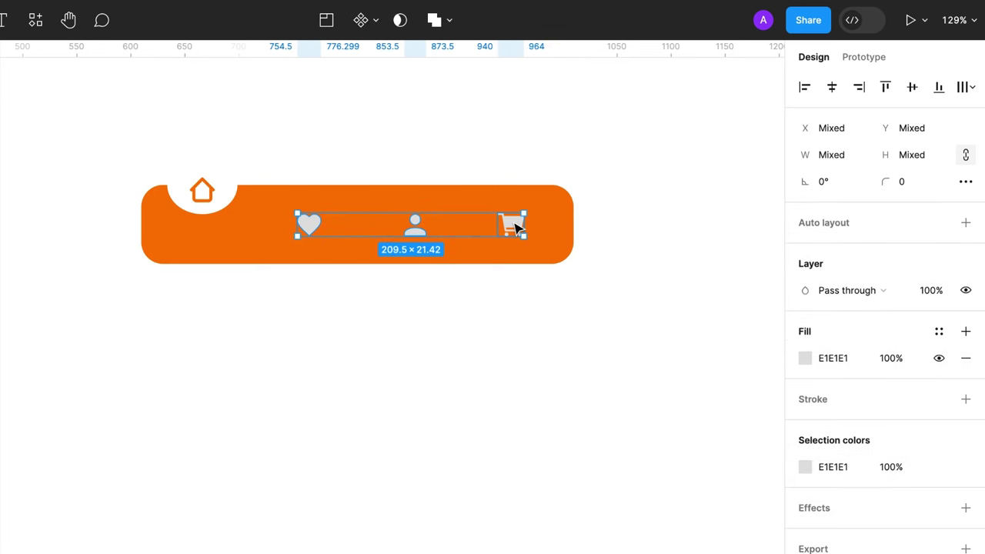
click(805, 358)
text(FFFFFF)
key(Return)
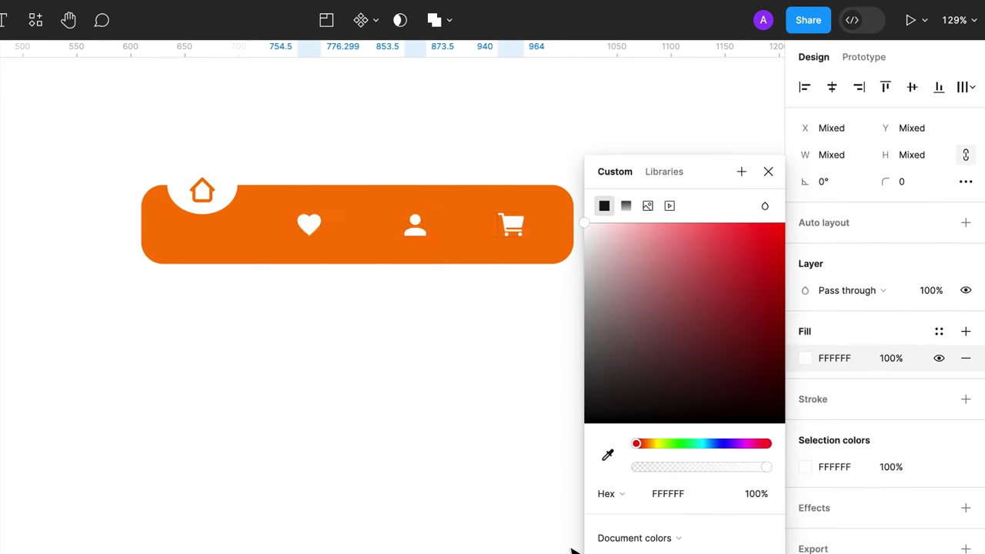
click(412, 477)
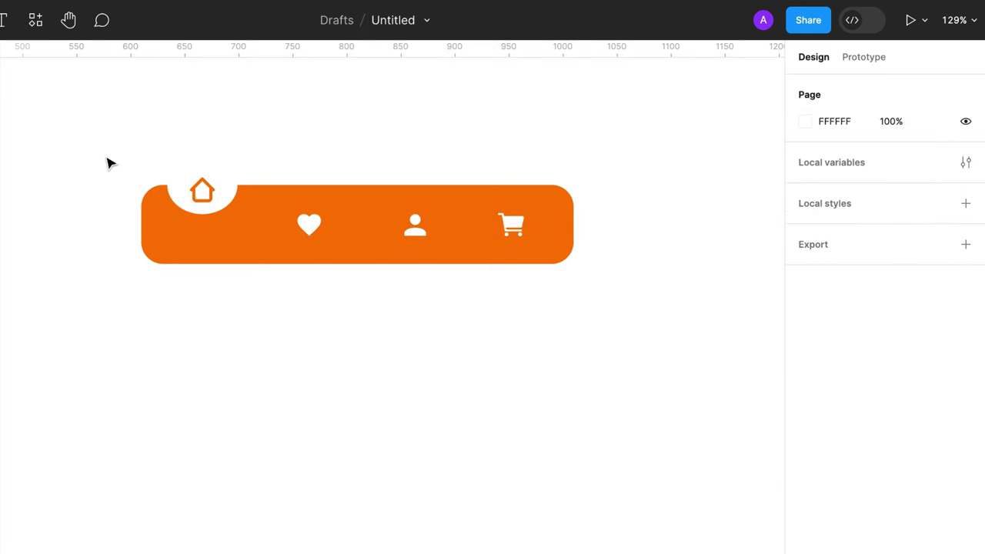
Step: Turn all parts of the nav bar into a single component
drag(107, 157, 643, 290)
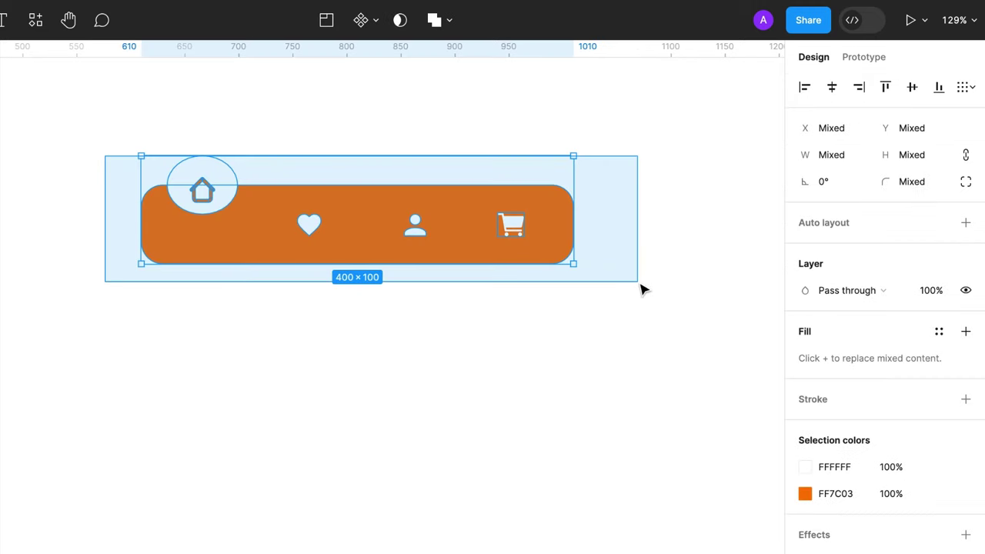
click(361, 20)
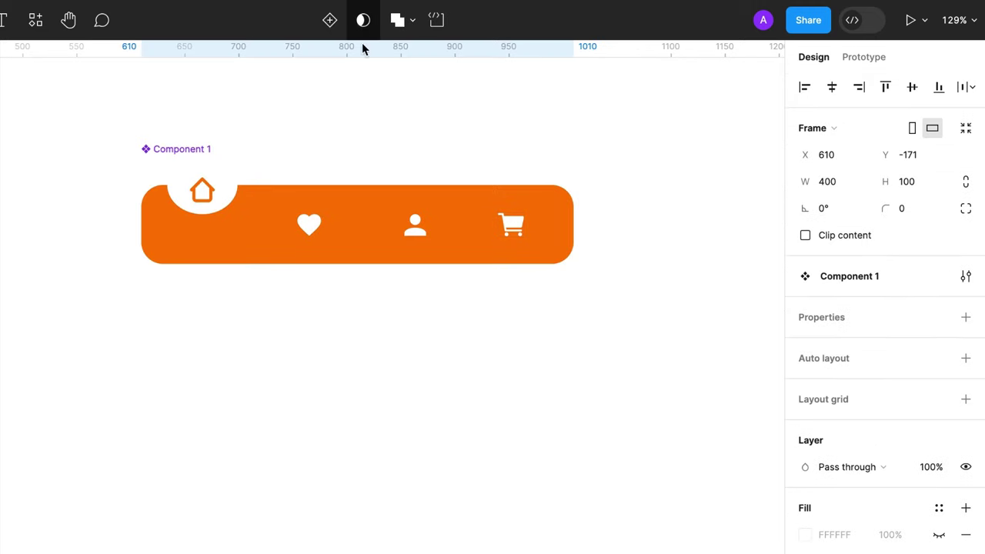
click(327, 383)
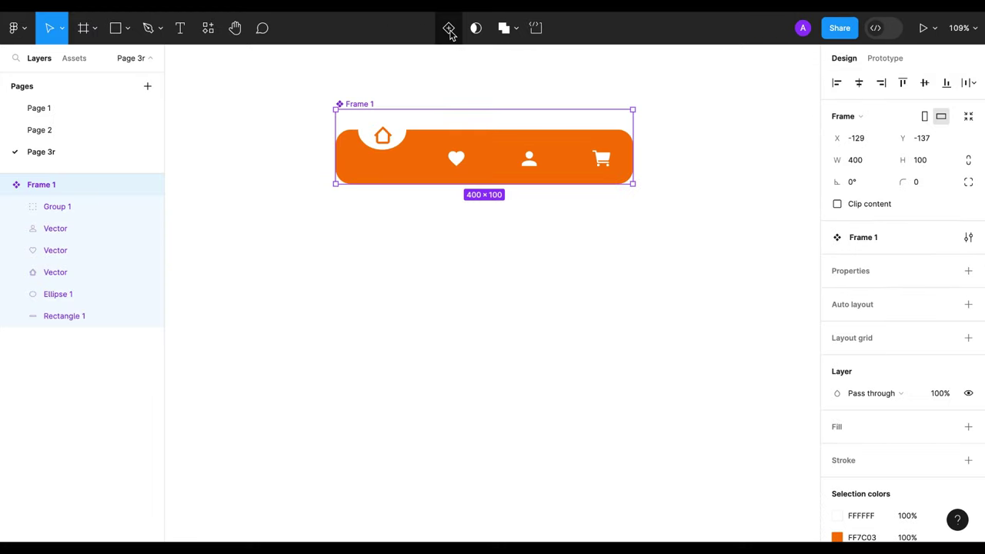
Step: Add variants until the component set holds four variants
click(449, 31)
click(450, 32)
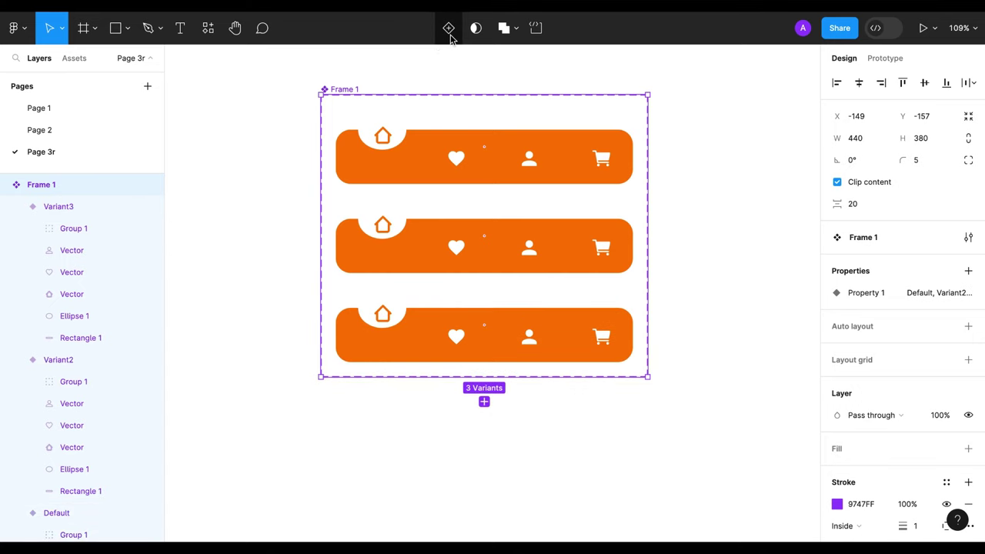
click(449, 31)
Step: In Variant2, lower the home icon into the bar and make it white
click(389, 243)
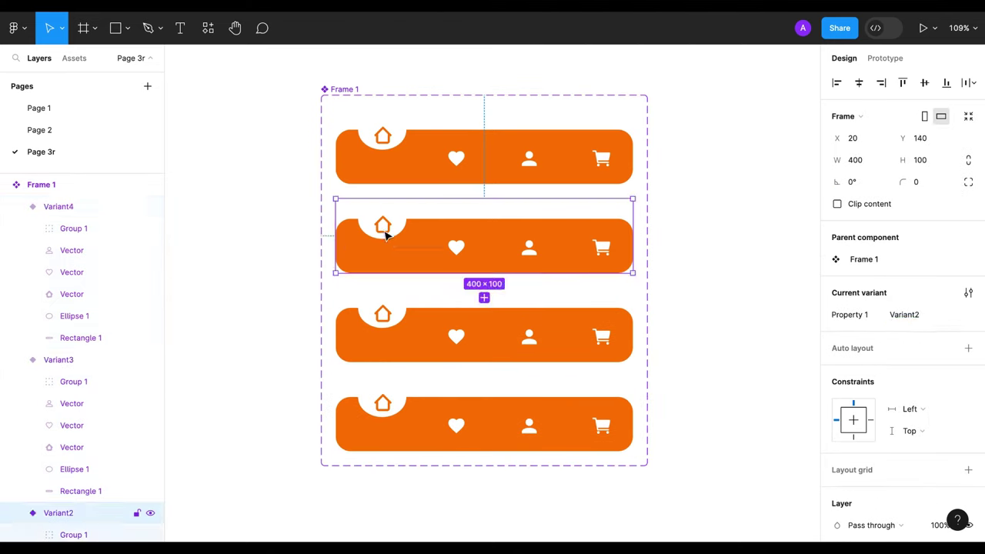
double_click(384, 226)
key(Down)
key(Down)
key(Down)
key(Down)
key(Down)
key(Down)
key(Down)
key(Down)
key(Down)
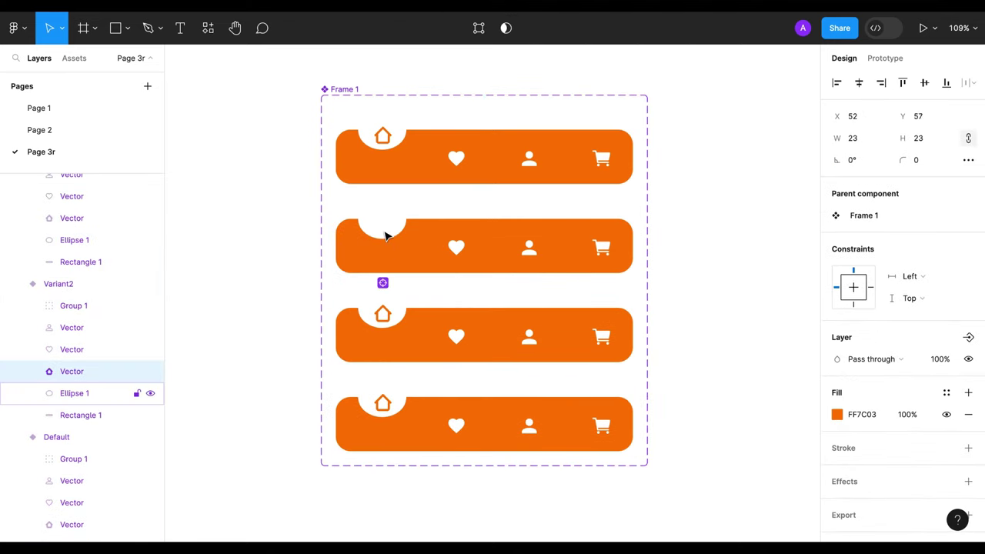
click(837, 414)
click(672, 473)
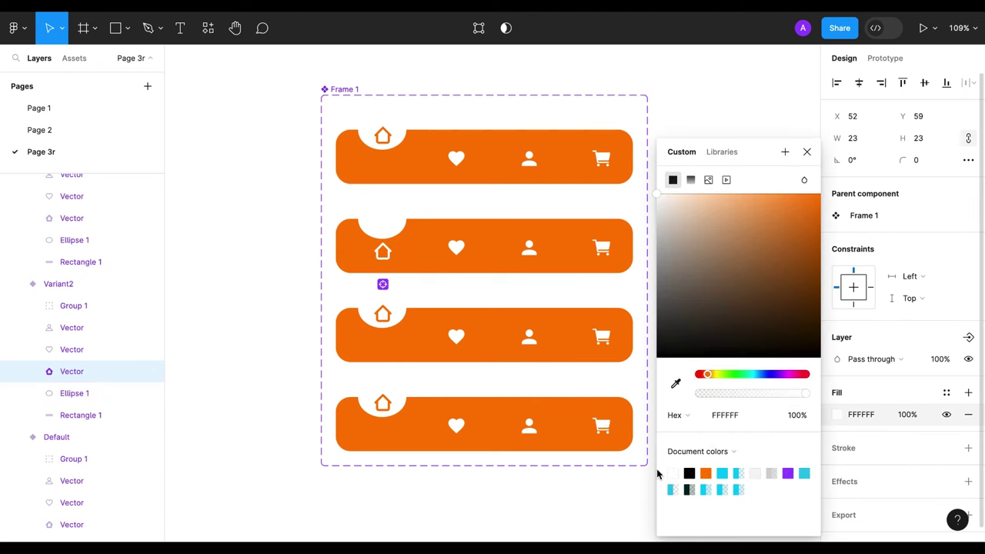
drag(384, 260, 383, 256)
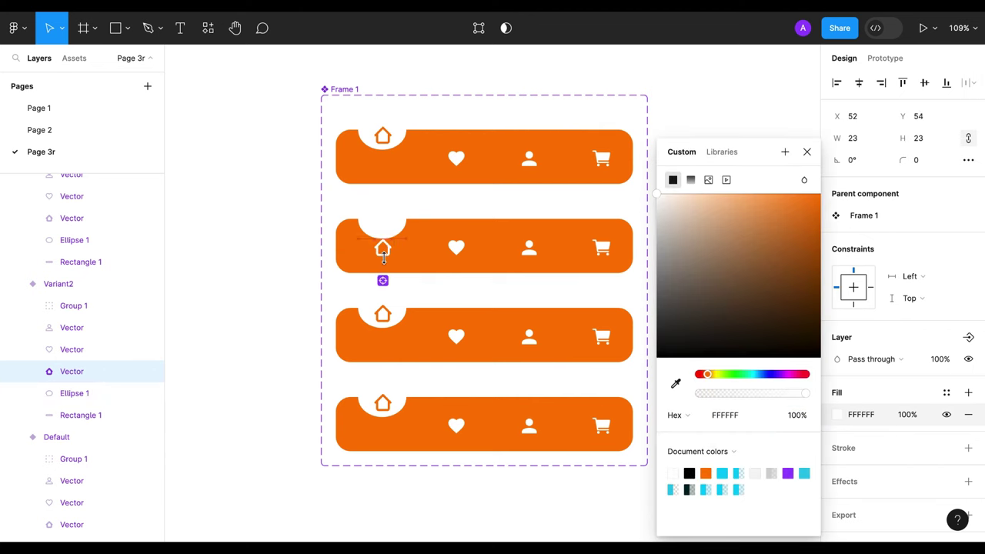
Step: Move the white notch over the heart, raise the heart and colour it orange
click(393, 231)
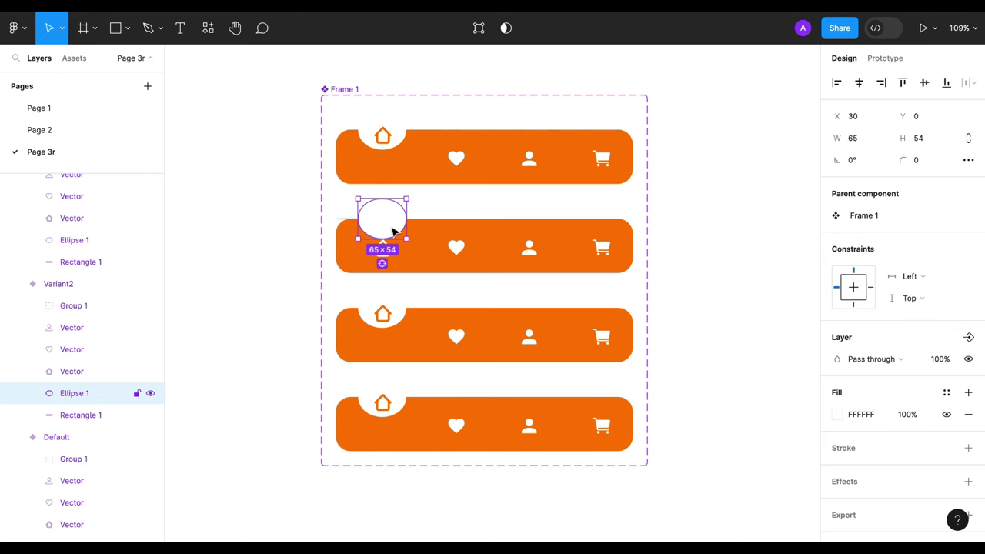
drag(393, 231, 467, 227)
click(458, 246)
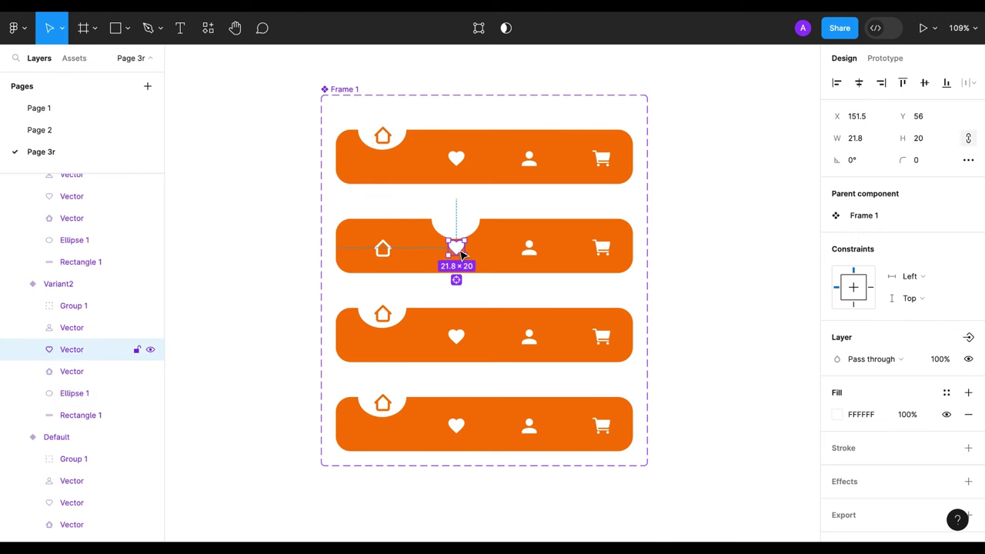
key(shift+Up)
key(shift+Up)
key(shift+Up)
key(Up)
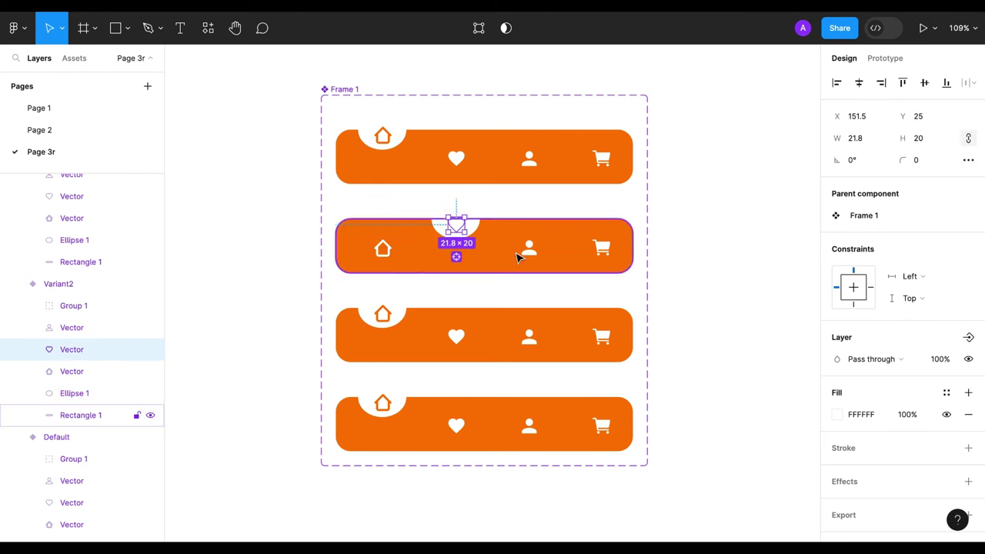
click(838, 414)
click(715, 475)
click(534, 379)
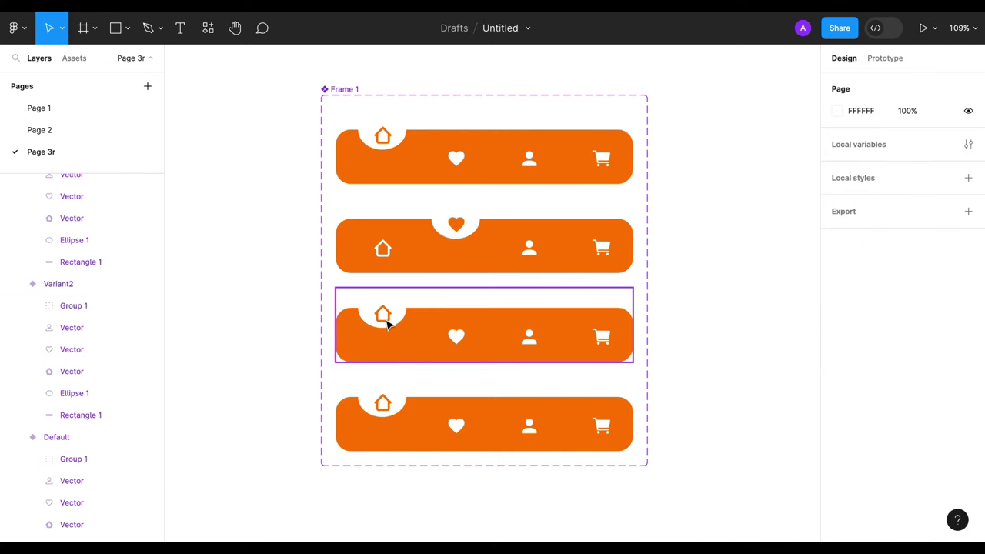
click(387, 324)
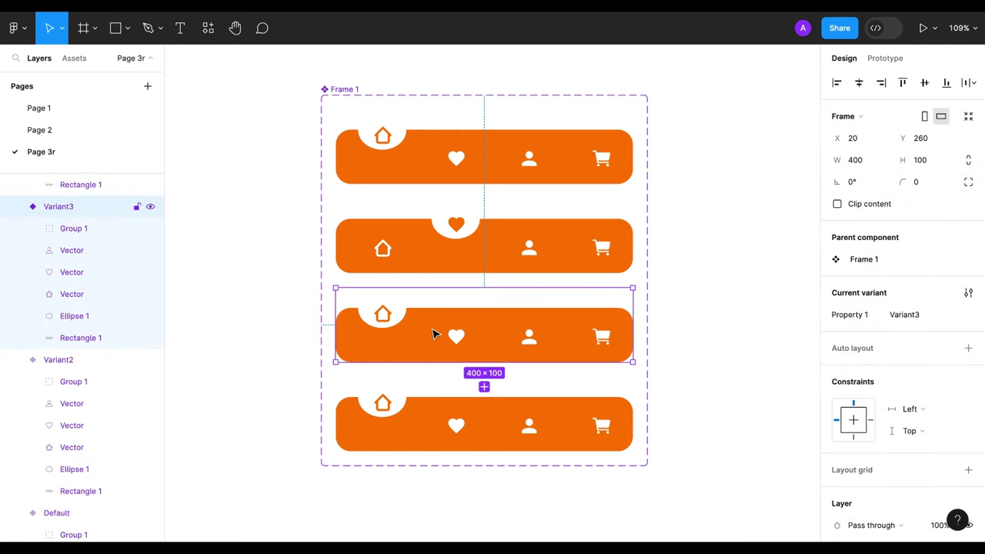
Step: In Variant3, move the notch to the person icon and lower the heart in white
key(ctrl+z)
key(ctrl+z)
key(ctrl+z)
key(ctrl+z)
key(ctrl+z)
key(ctrl+z)
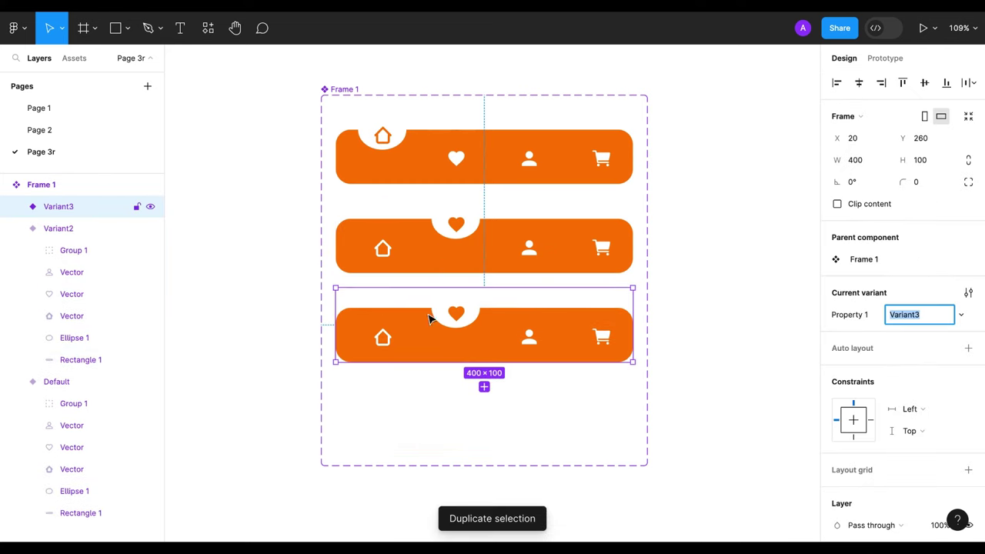
double_click(468, 327)
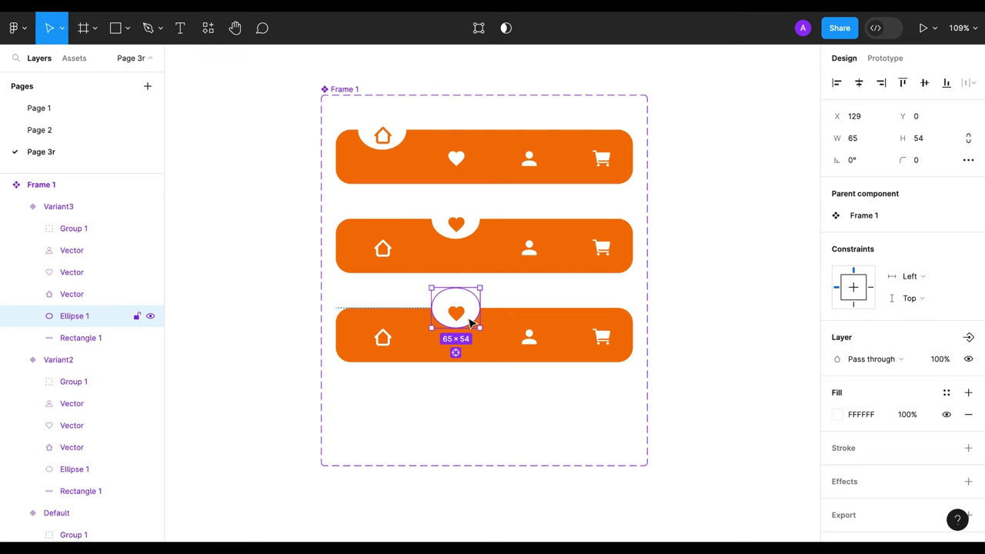
drag(469, 323, 541, 321)
click(458, 314)
click(837, 414)
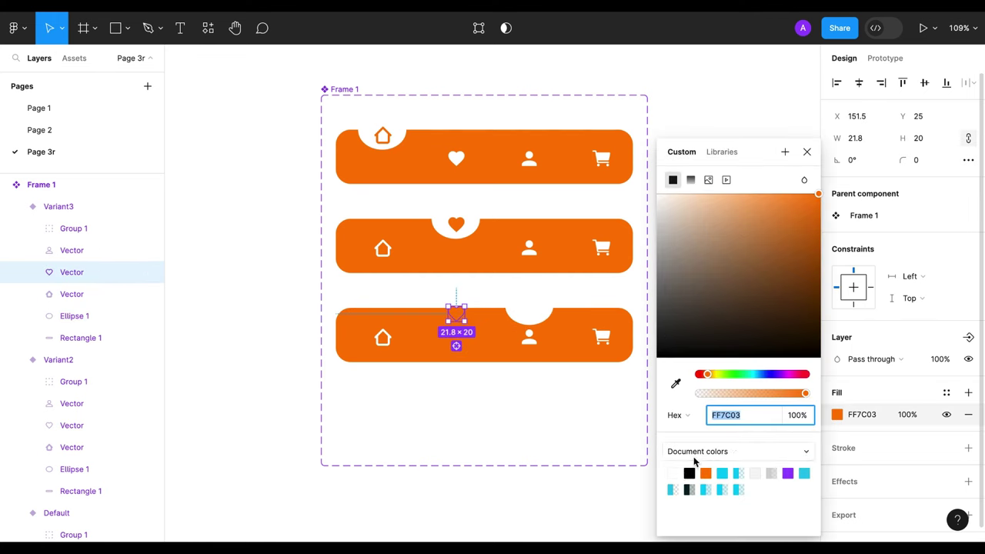
click(673, 473)
click(806, 151)
key(shift+Down)
key(shift+Down)
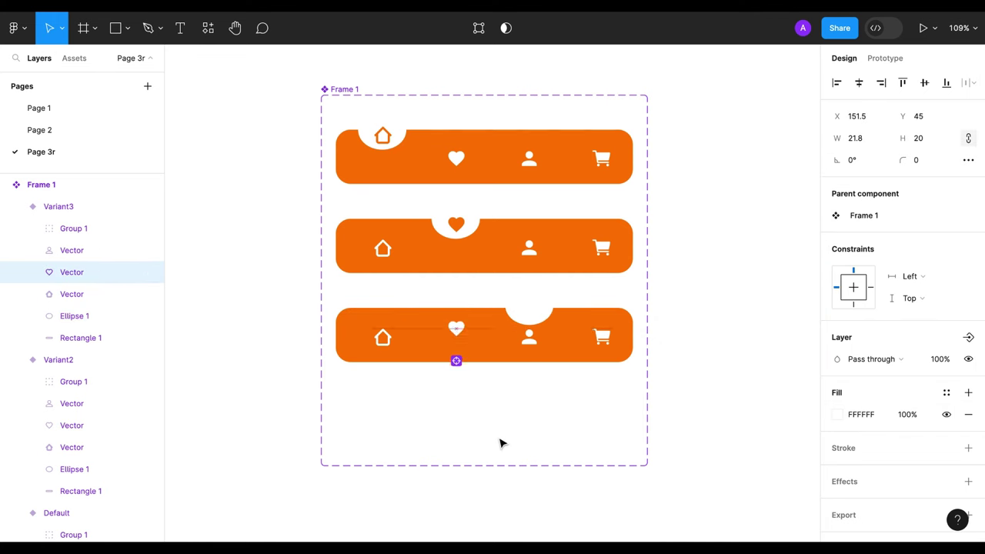
key(shift+Down)
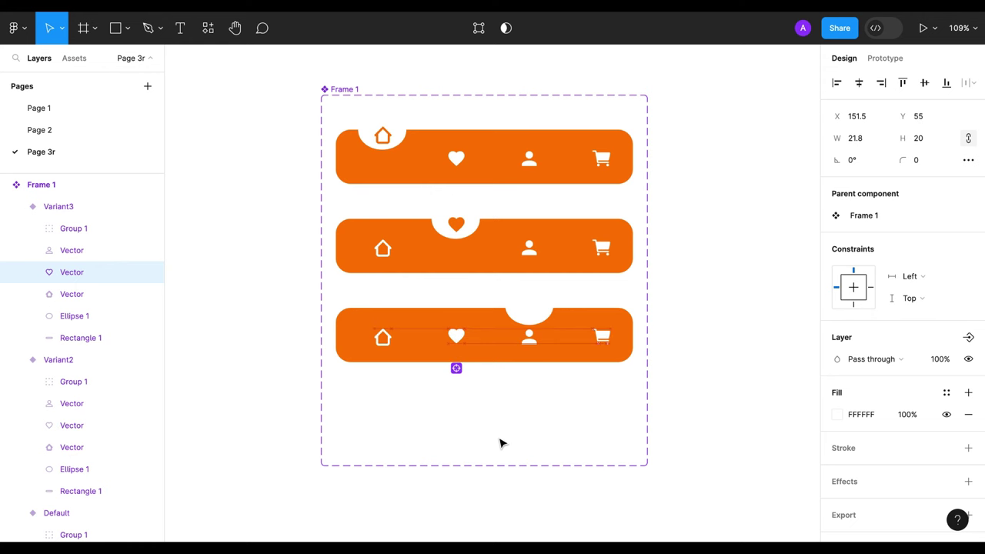
key(Down)
key(Down)
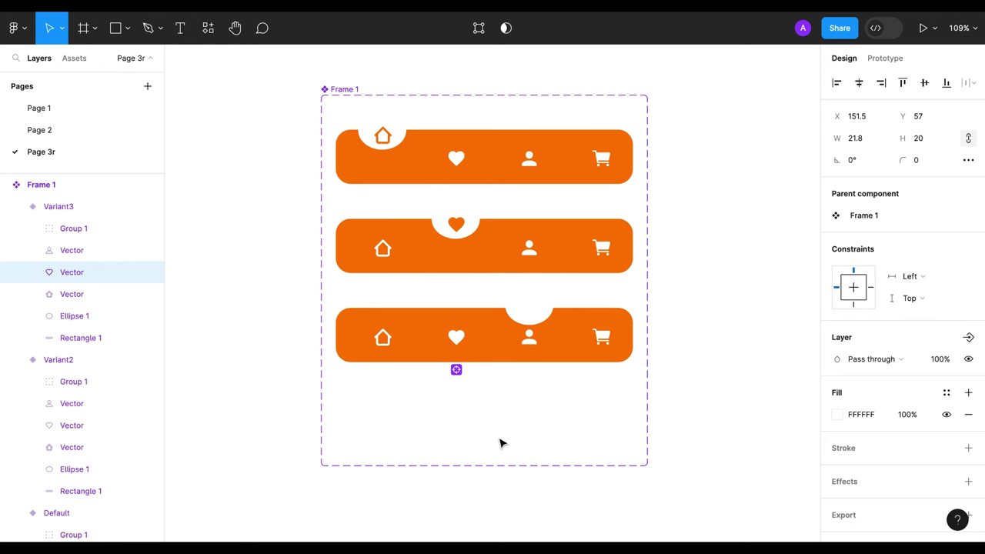
Step: Lift the person icon into the notch and colour it orange
drag(528, 328, 527, 331)
click(837, 414)
click(721, 473)
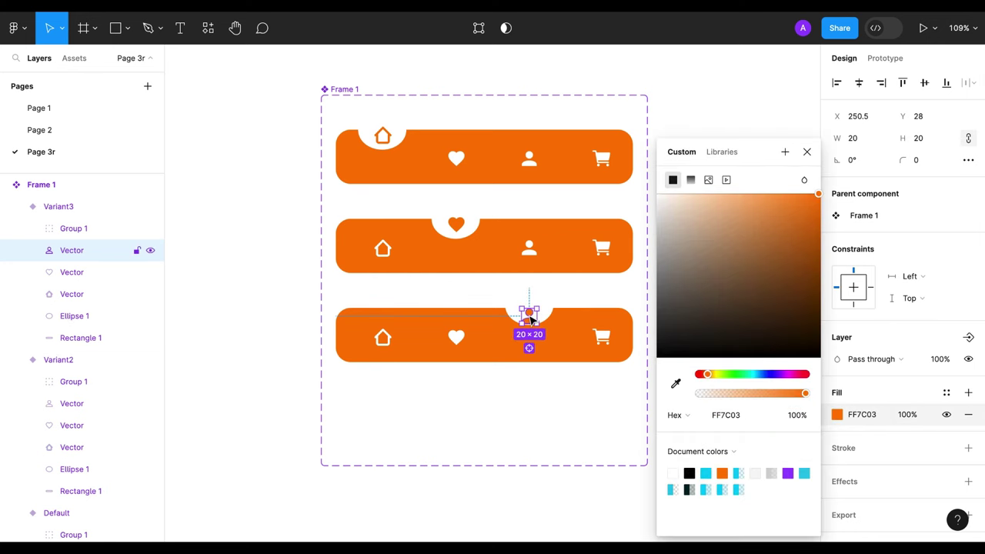
key(Up)
key(Up)
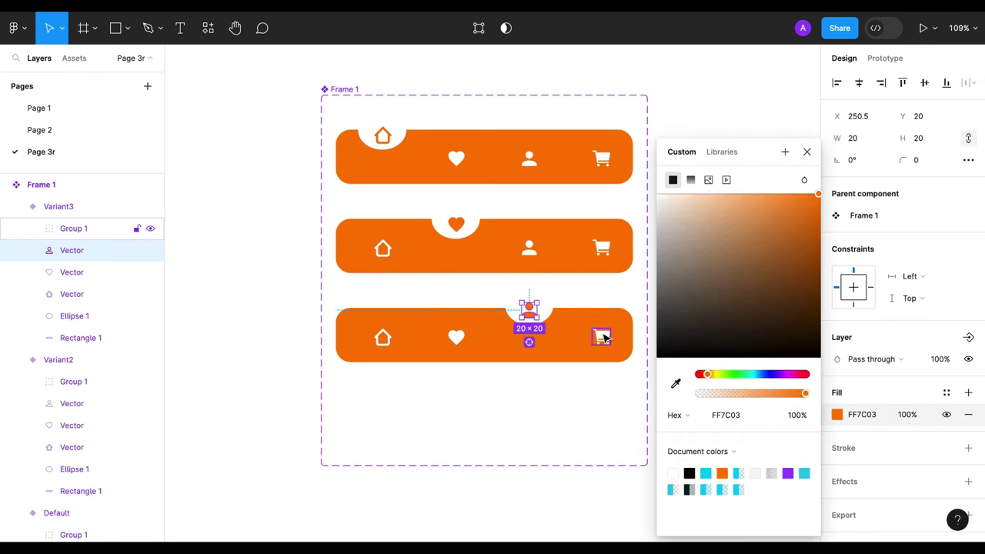
click(397, 398)
click(368, 325)
Step: Duplicate Variant3 as Variant4, move the notch to the cart, lower the person icon in white
key(ctrl+d)
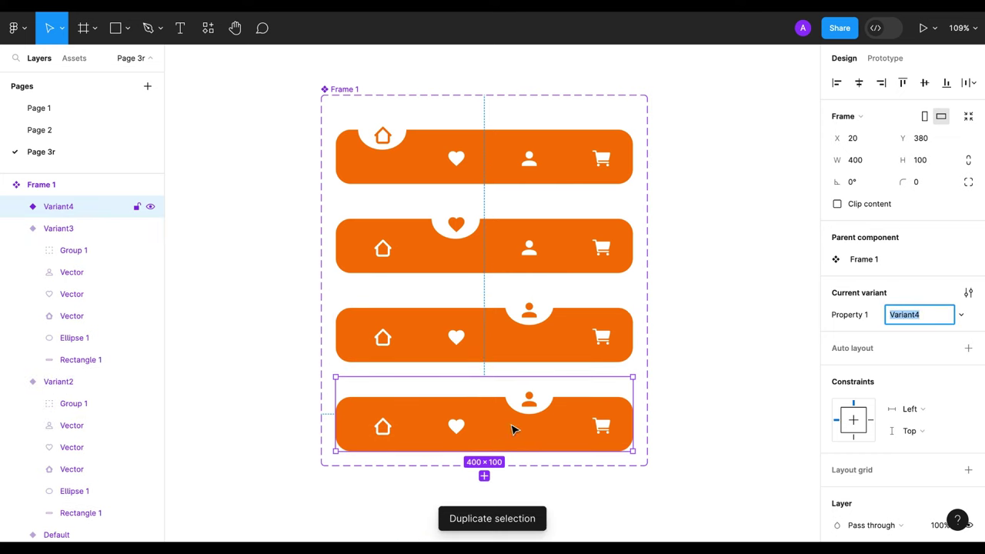
double_click(544, 404)
drag(544, 404, 612, 402)
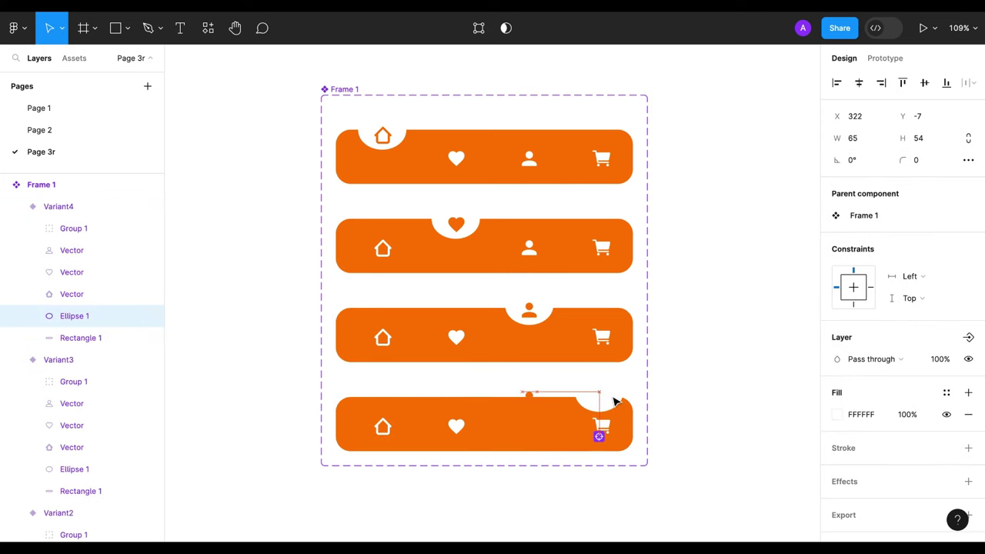
click(529, 395)
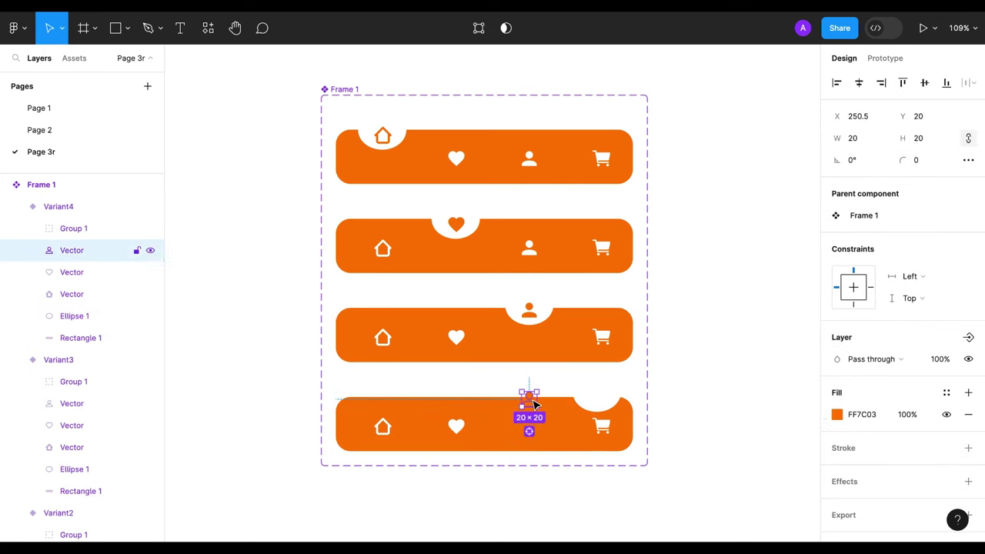
click(837, 415)
click(673, 472)
click(807, 151)
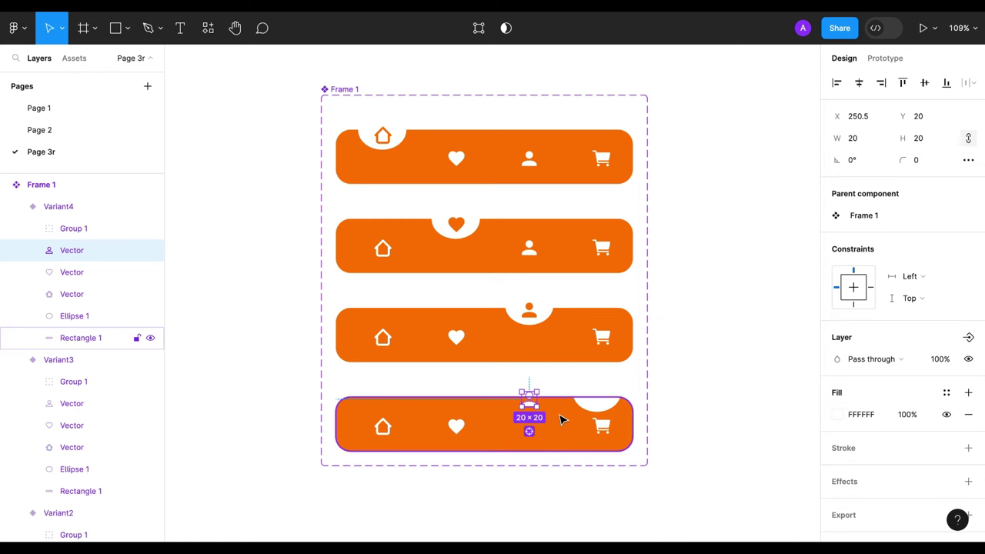
key(Down)
key(Down)
key(Down)
key(Down)
key(Down)
key(Down)
key(Down)
key(Down)
key(Down)
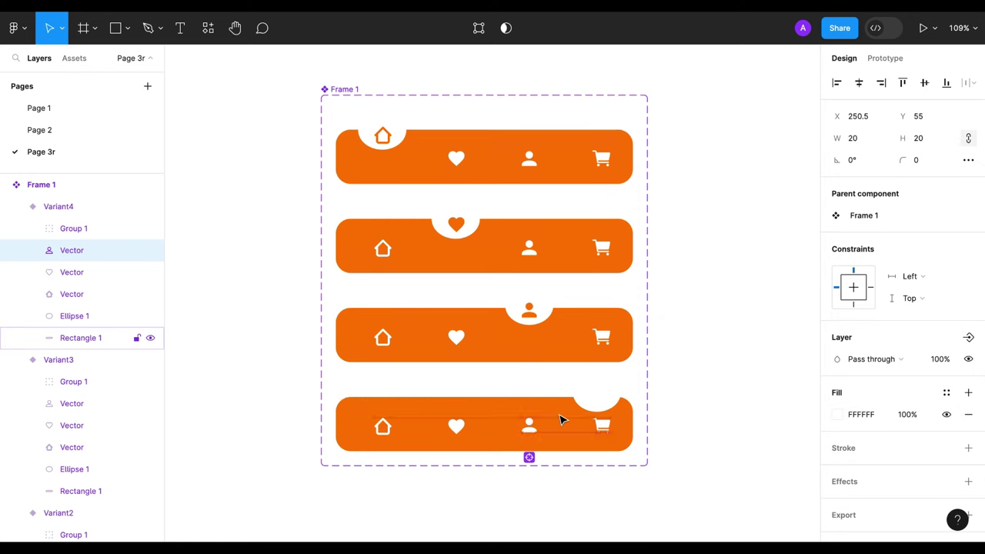
key(Down)
key(Down)
key(Down)
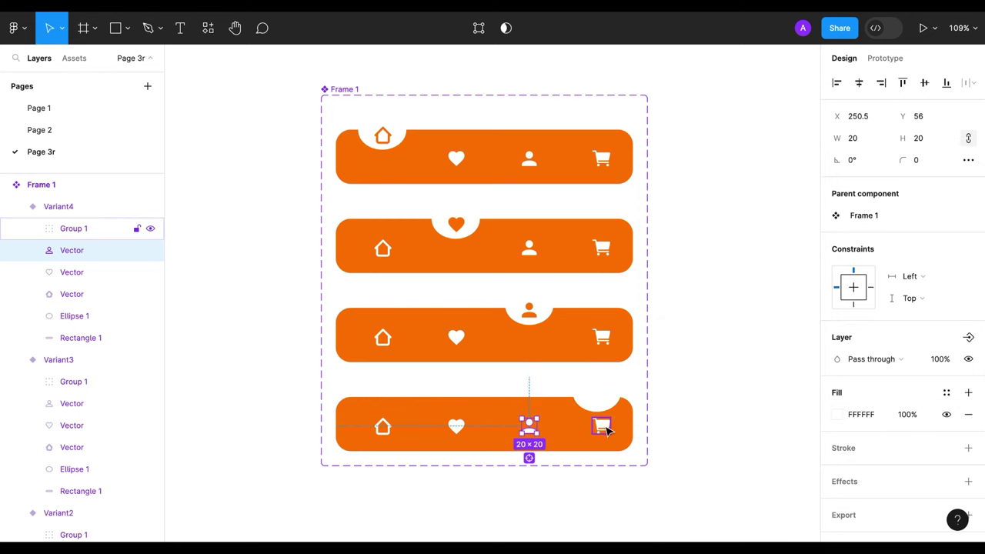
Step: Raise the cart icon into the notch and fill it orange FF7C03
click(602, 424)
mouse_move(601, 425)
mouse_down()
mouse_move(592, 396)
mouse_move(601, 399)
mouse_up()
click(837, 469)
text(FF7C03)
key(Return)
click(595, 399)
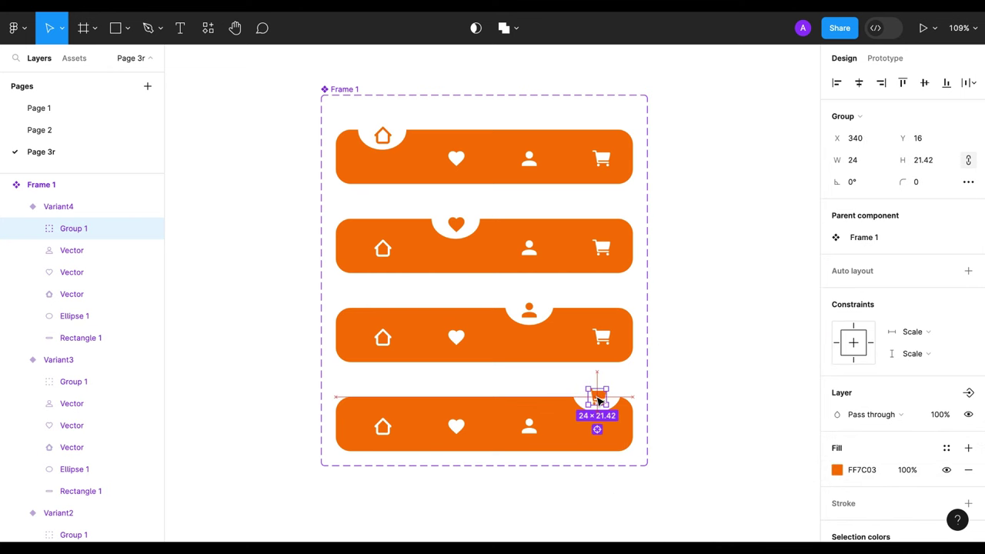
click(382, 427)
shift+click(457, 428)
shift+click(529, 425)
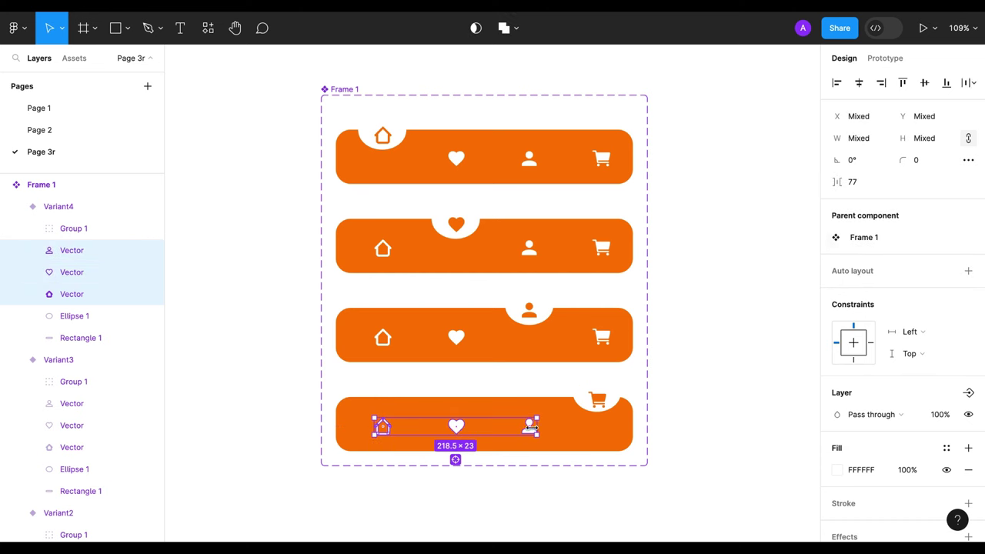
click(382, 342)
Step: Select and inspect the bar icons in the third and second nav variants
double_click(382, 341)
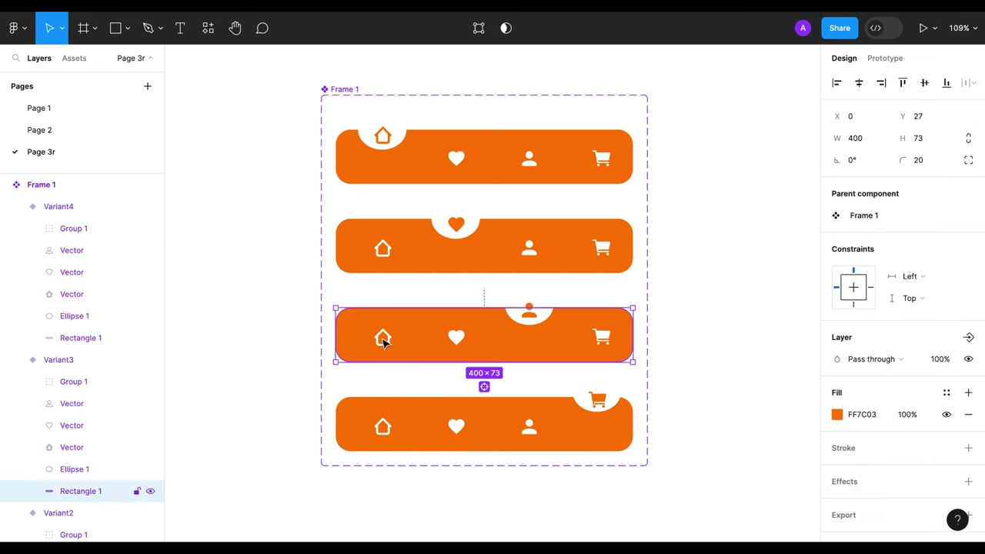
key(Escape)
click(456, 340)
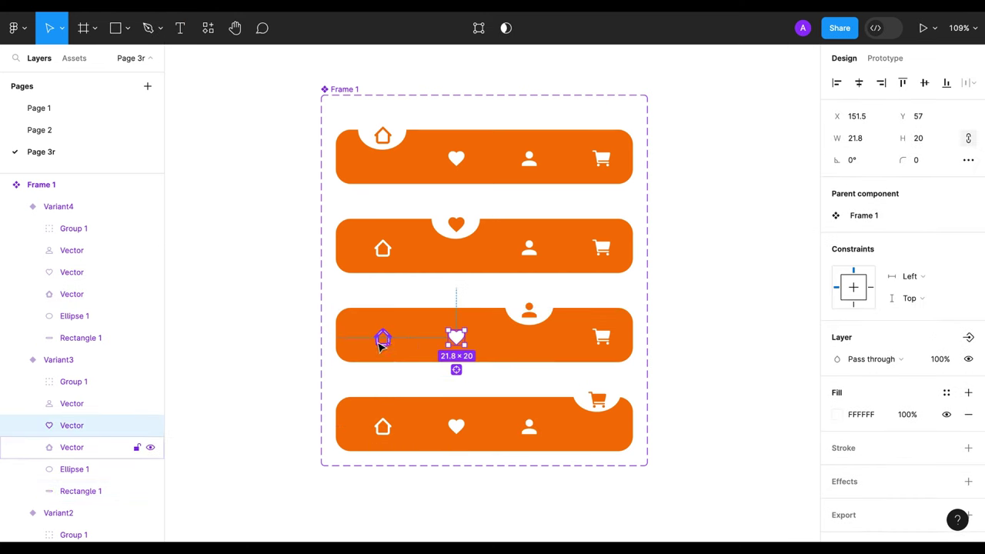
shift+click(383, 337)
shift+click(601, 336)
click(387, 260)
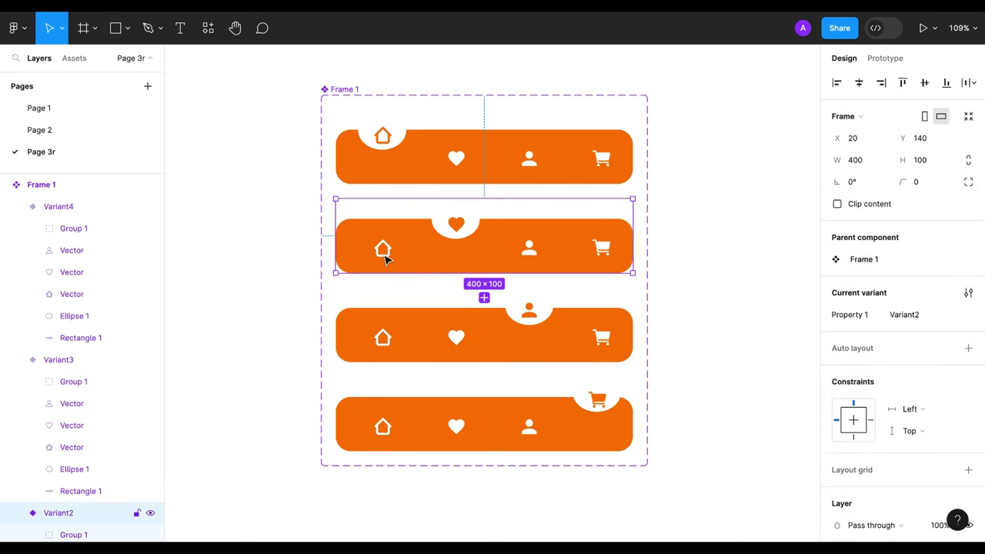
click(530, 248)
shift+click(601, 248)
shift+click(382, 248)
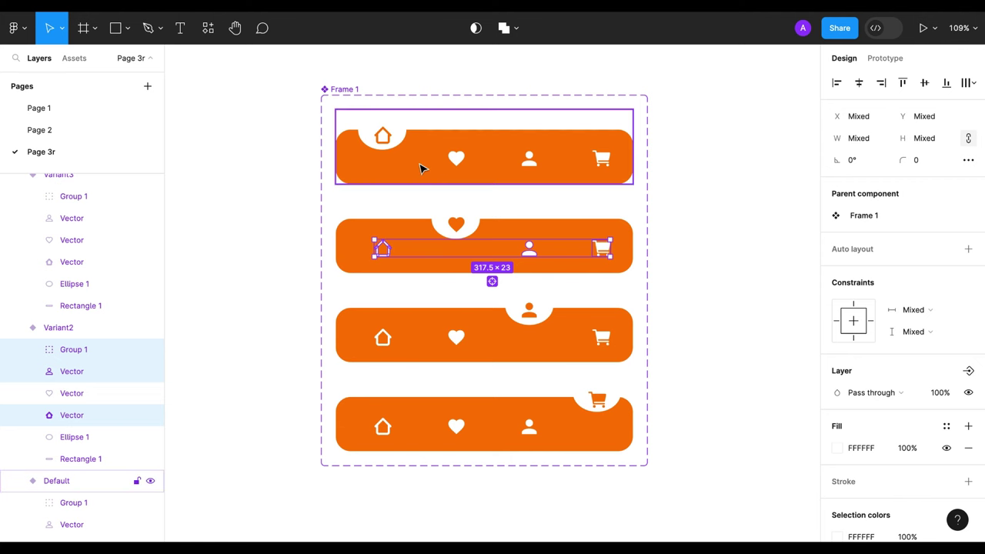
Step: Check the icons and their backing circles in each variant, then gather the cart icons together
click(382, 136)
click(382, 117)
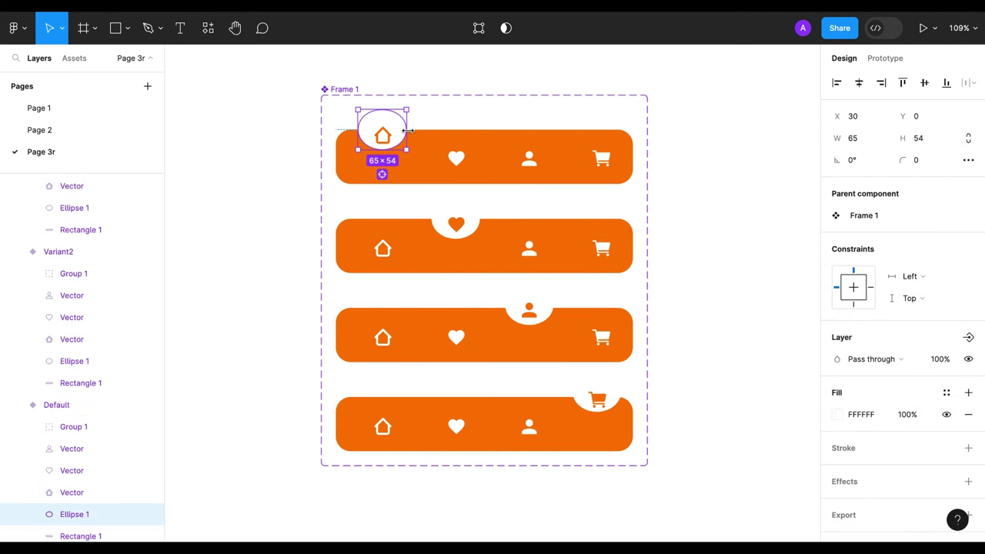
click(467, 232)
click(520, 323)
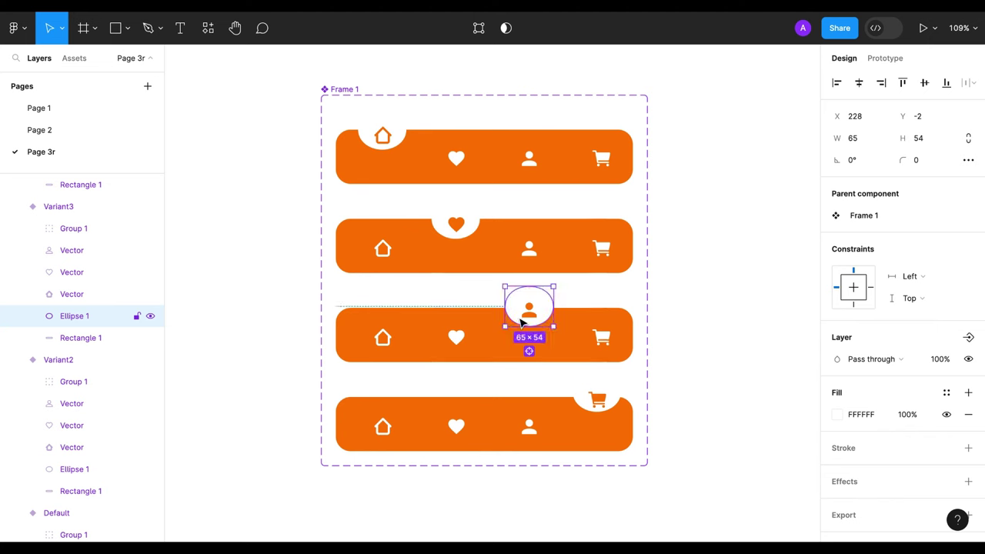
click(529, 312)
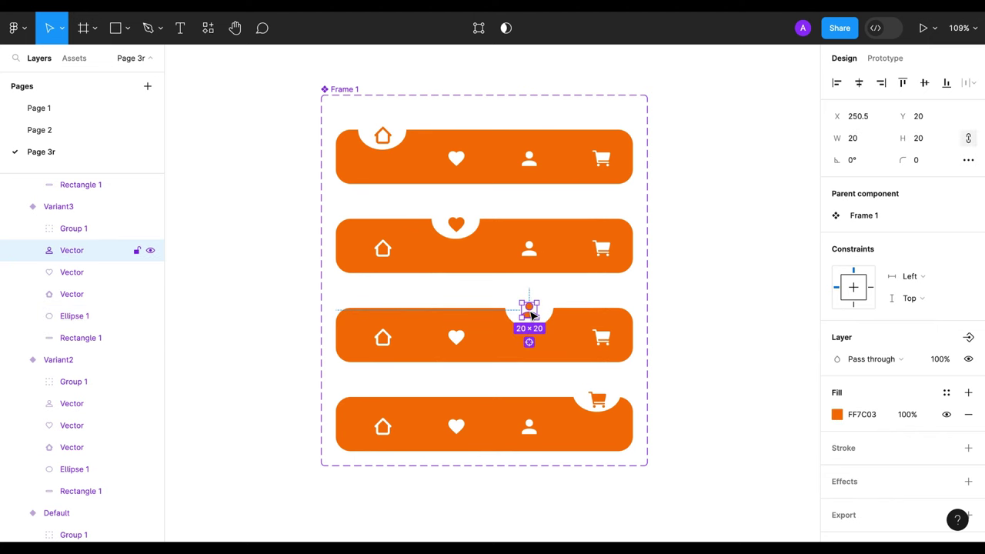
click(592, 410)
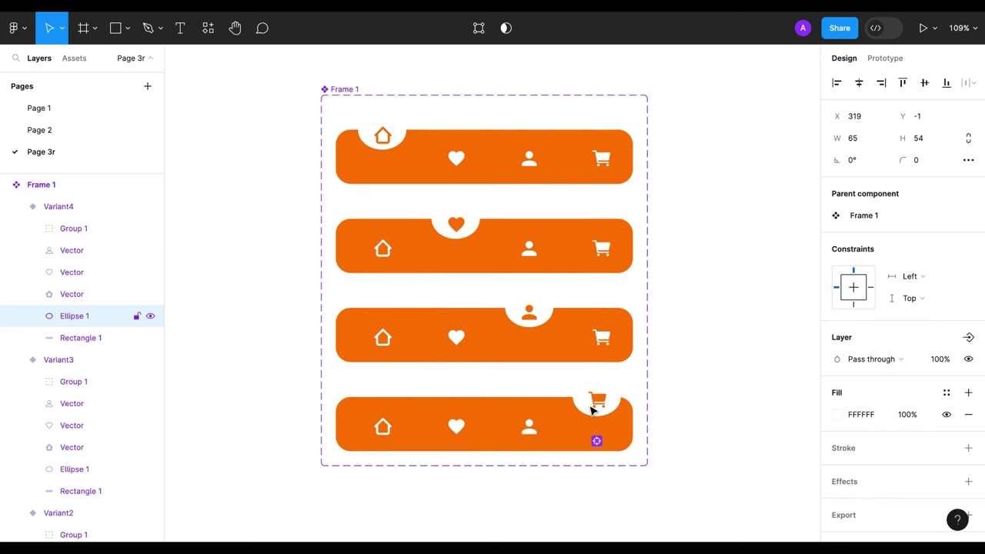
click(600, 401)
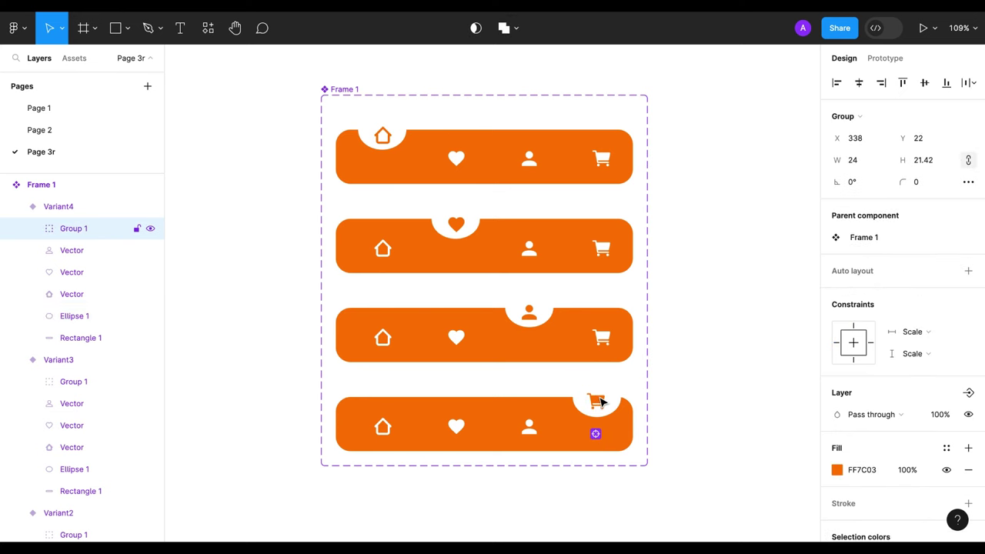
click(603, 340)
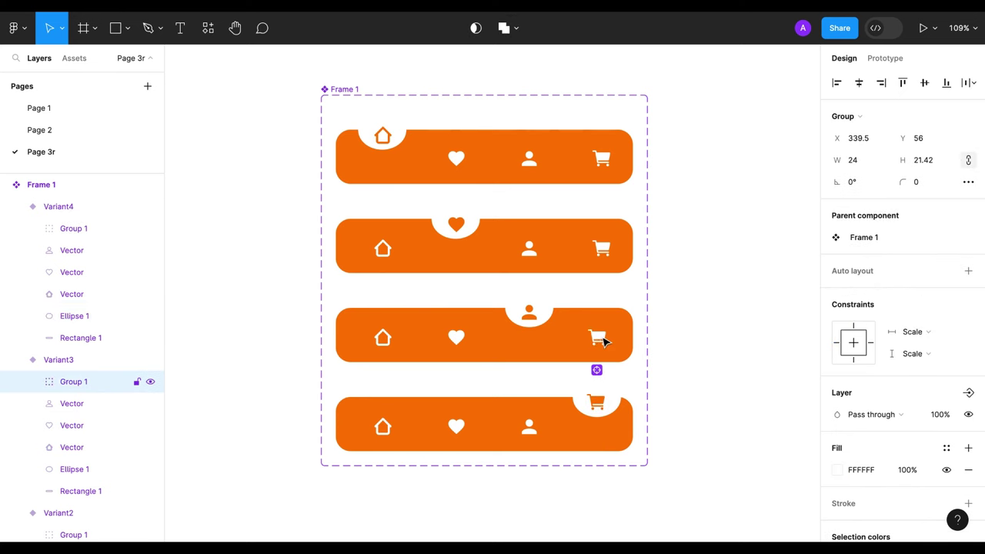
click(600, 249)
shift+click(601, 159)
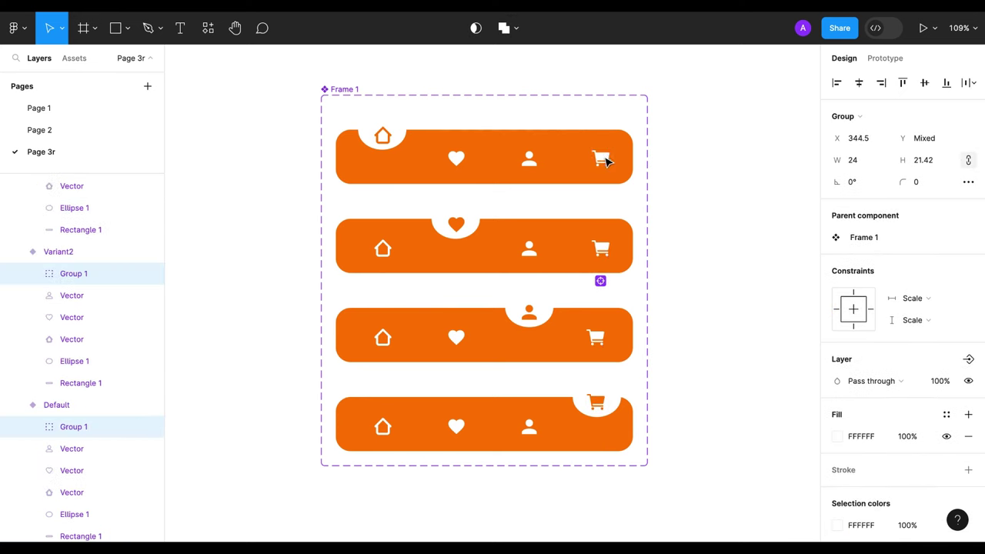
Step: Nudge the cart icons left and align all four on one horizontal centre
key(Left)
key(Left)
key(Left)
key(Left)
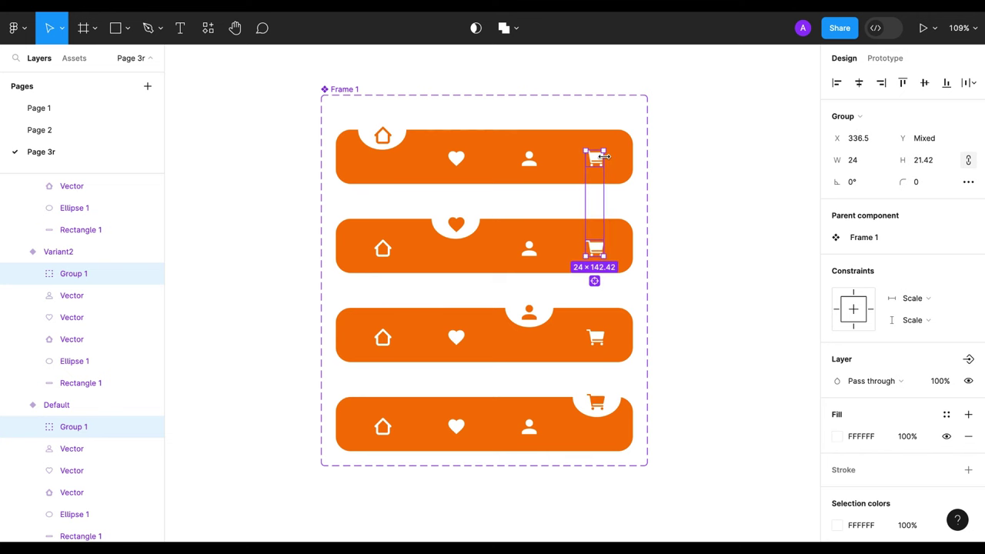
shift+click(600, 340)
shift+click(596, 401)
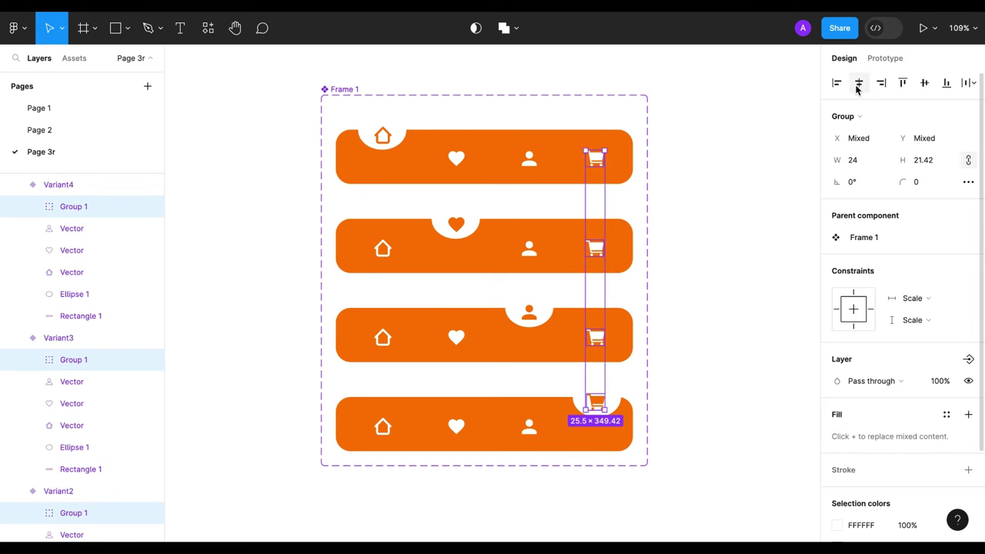
click(858, 82)
click(598, 528)
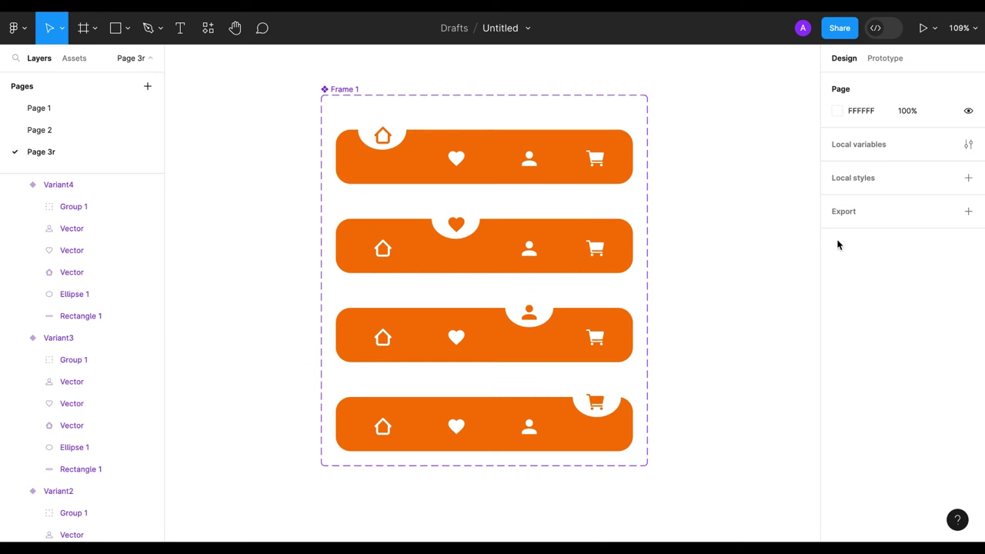
click(885, 60)
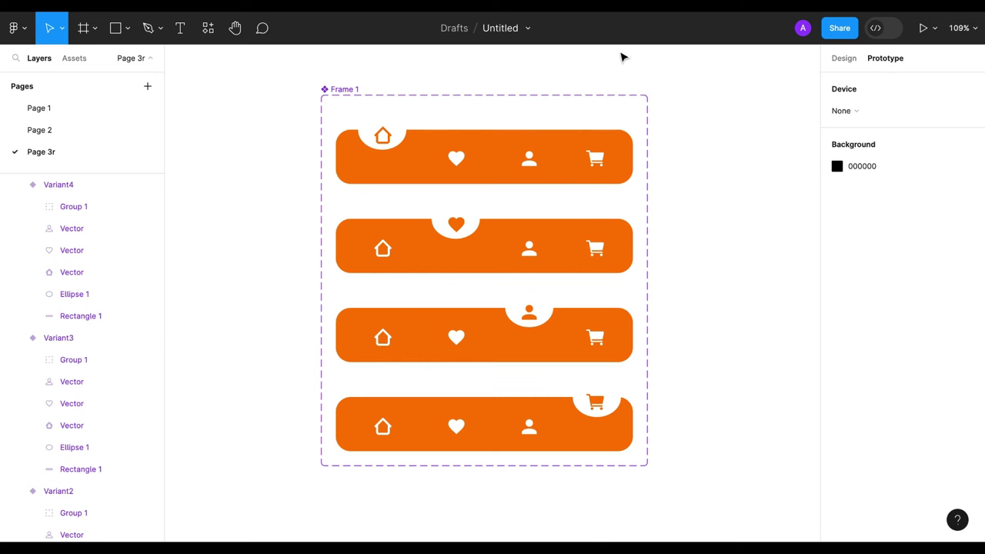
Step: Connect the Default nav's heart icon to Variant2 as an on-click prototype interaction
click(338, 90)
click(399, 166)
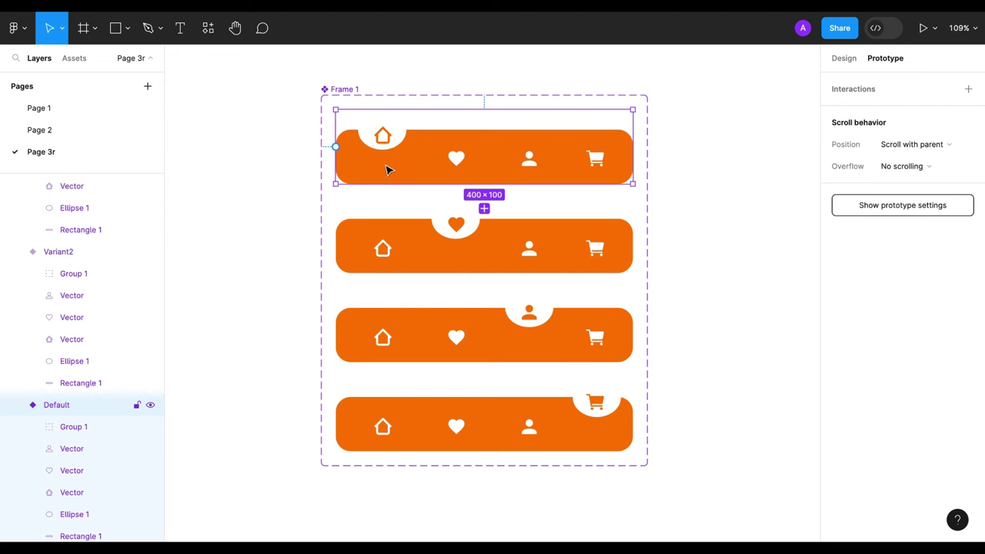
click(461, 162)
mouse_move(464, 160)
mouse_down()
mouse_move(468, 222)
mouse_move(457, 225)
mouse_up()
key(Escape)
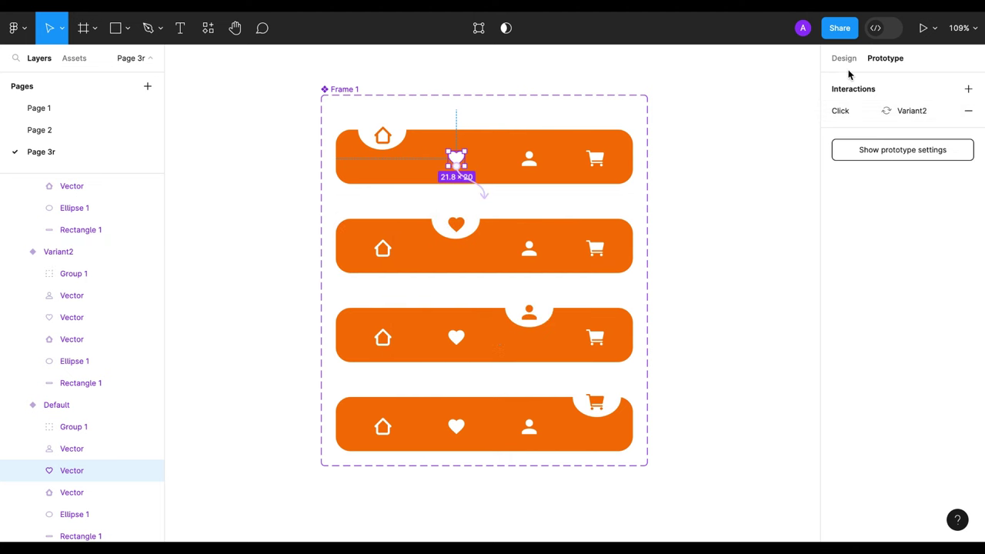
click(843, 58)
click(725, 257)
Step: Rename the component set's Property 1 to Nav
click(350, 91)
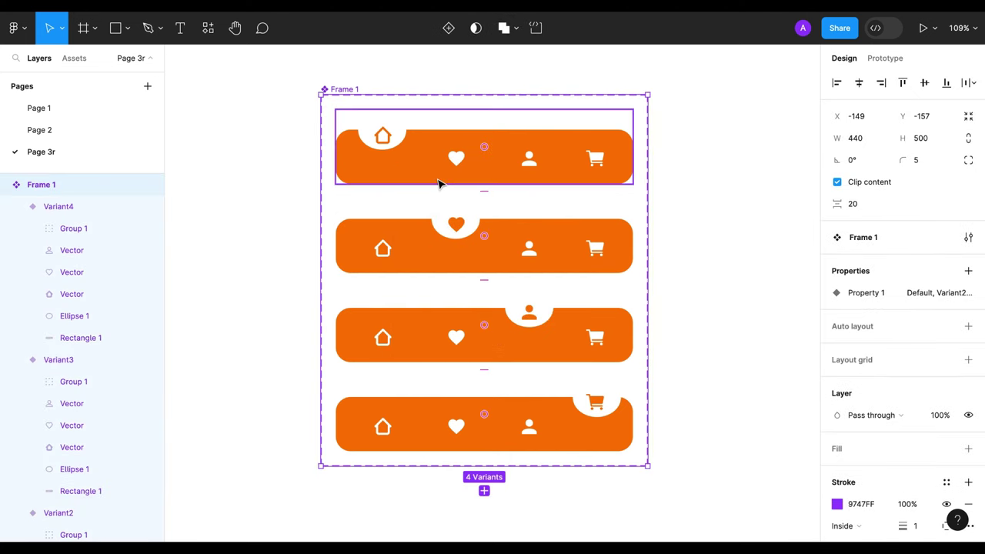
double_click(868, 294)
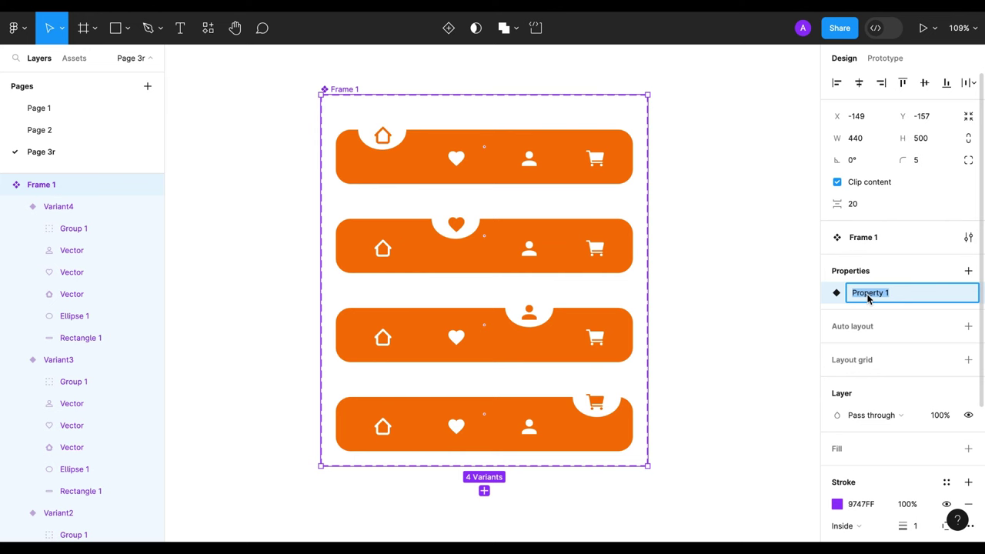
text(L)
key(Return)
Step: Name Variant2, Variant3 and Variant4 wishlist, profile and cart
click(908, 315)
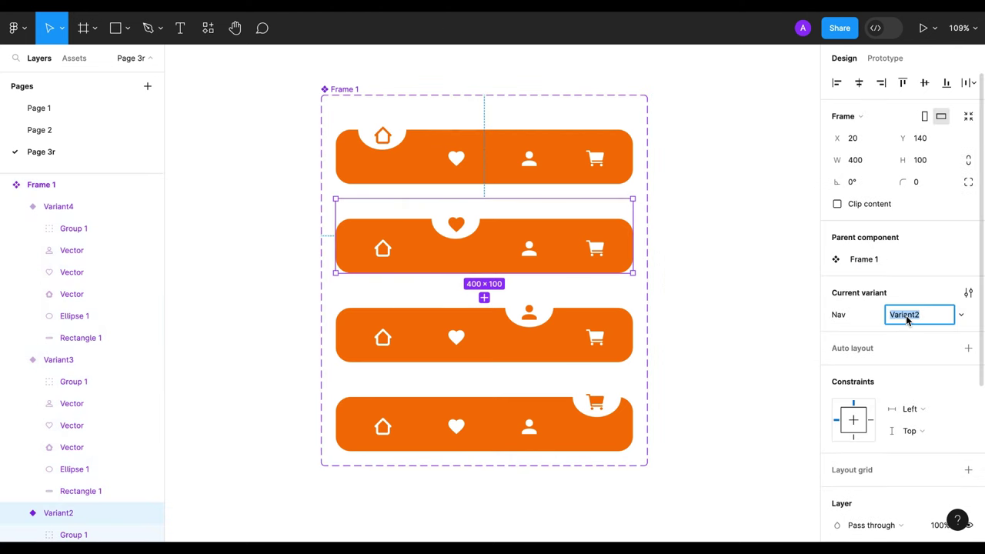
text(wishlist)
click(533, 337)
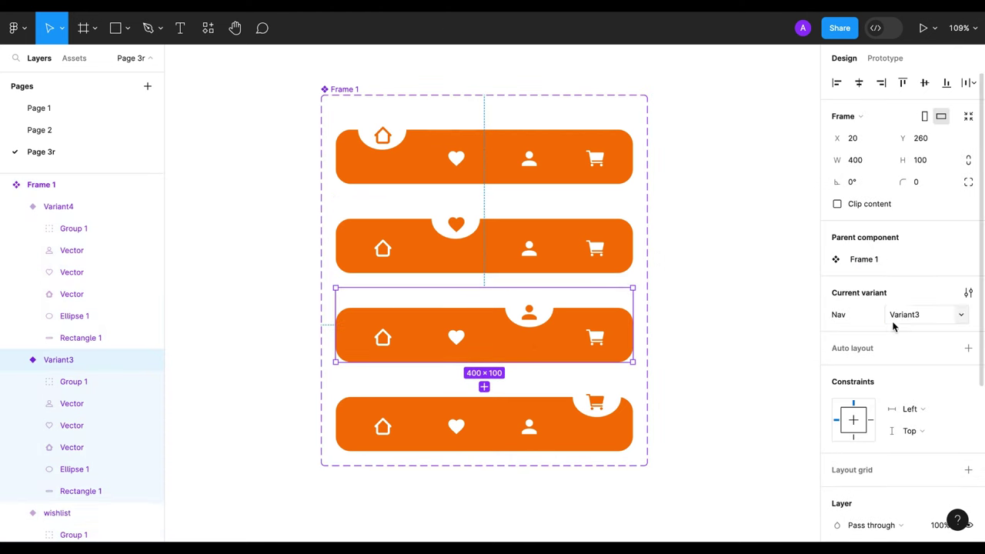
click(908, 314)
text(user)
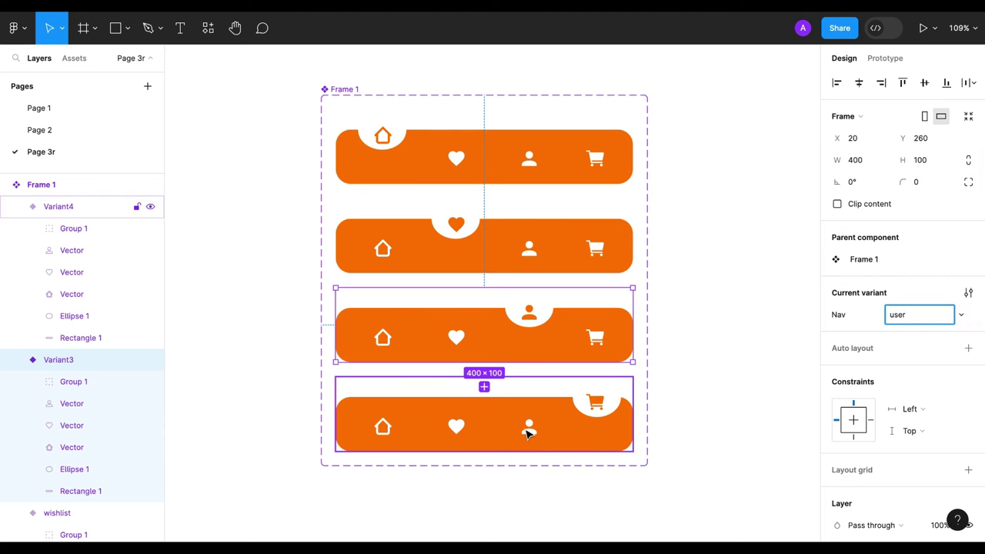
key(BackSpace)
text(file)
click(493, 431)
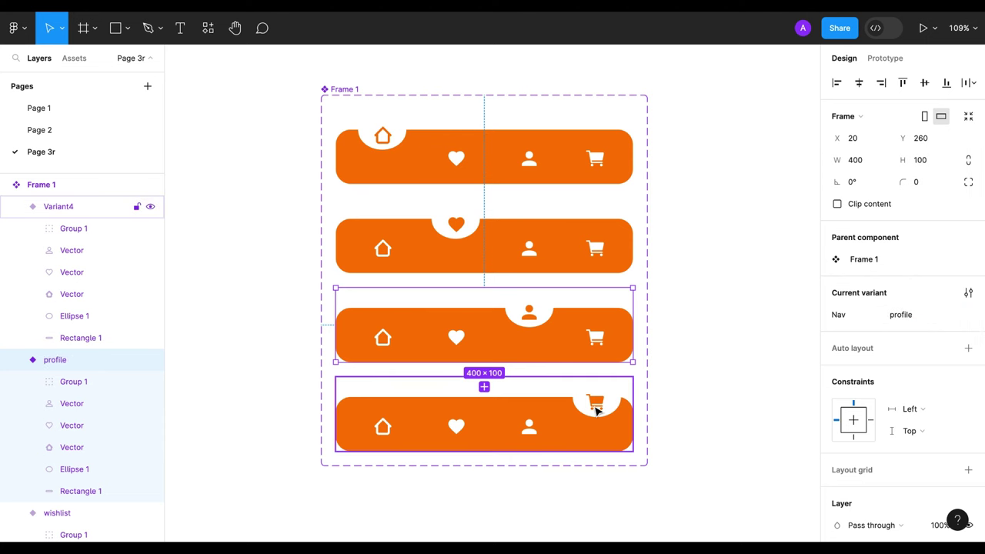
click(907, 321)
text(cart)
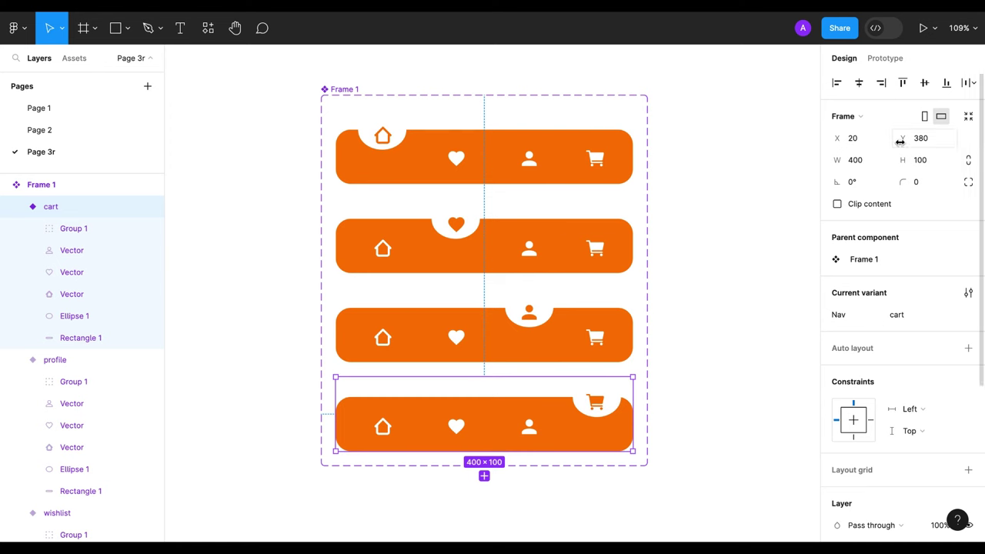
click(885, 58)
click(454, 165)
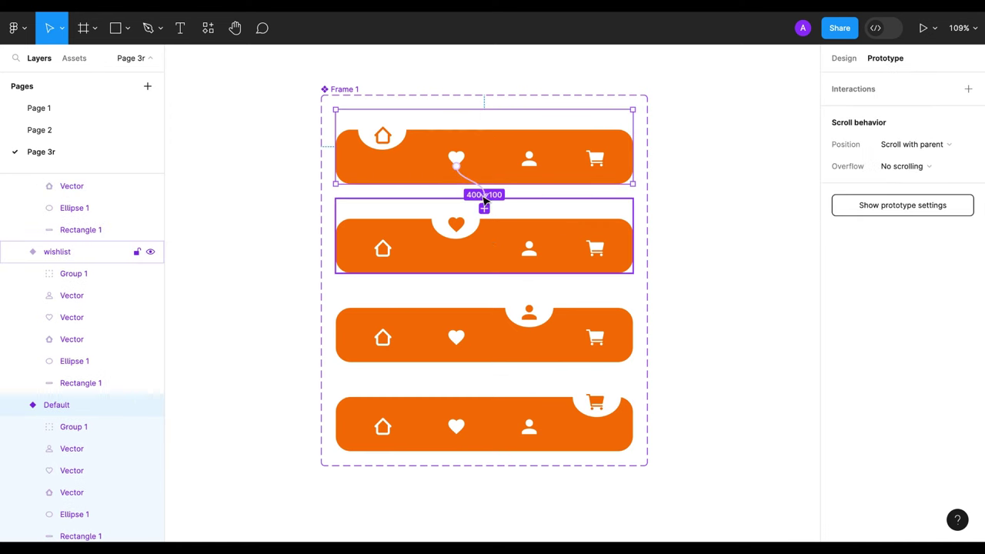
Step: Set the heart-to-wishlist interaction to Smart animate with Ease in easing
drag(486, 224, 483, 204)
click(448, 291)
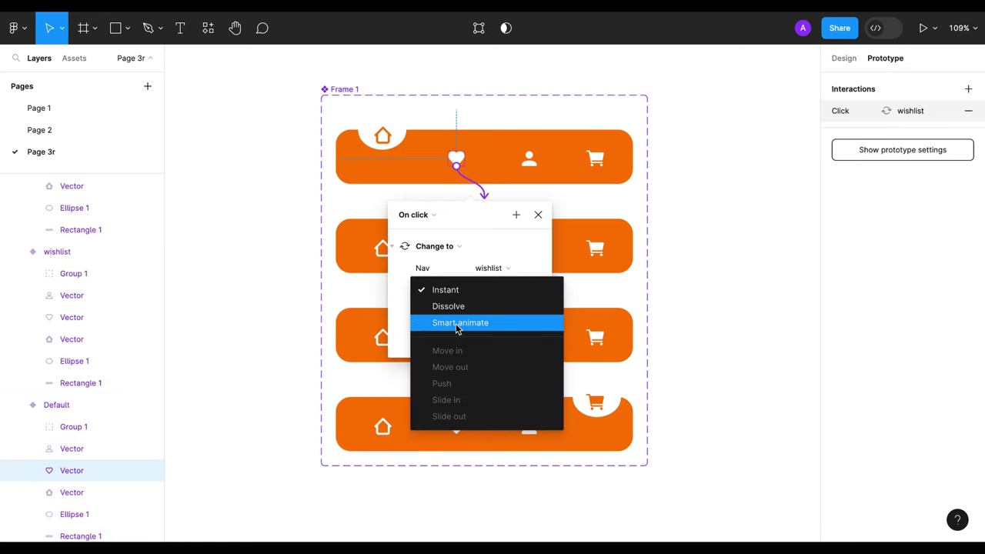
click(457, 324)
click(454, 323)
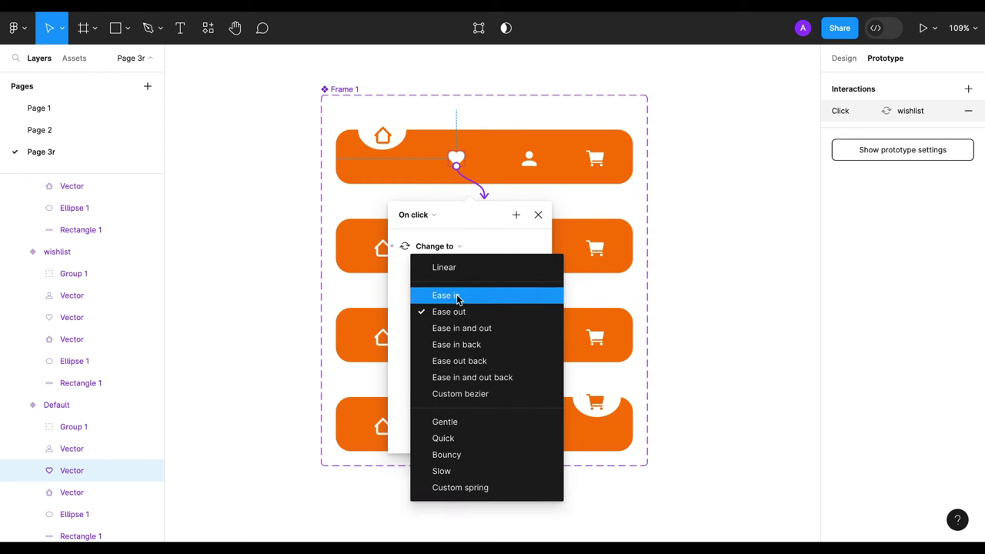
click(457, 297)
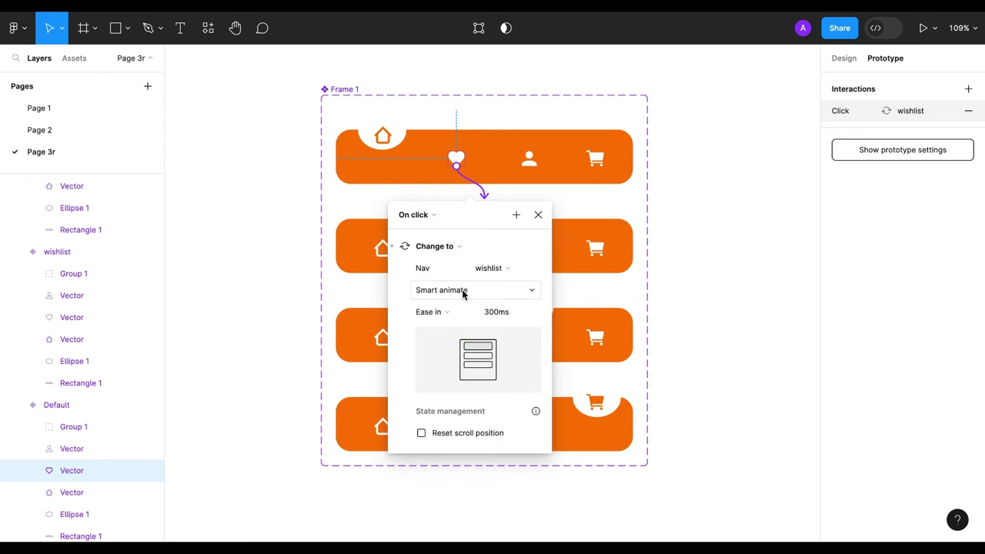
click(454, 312)
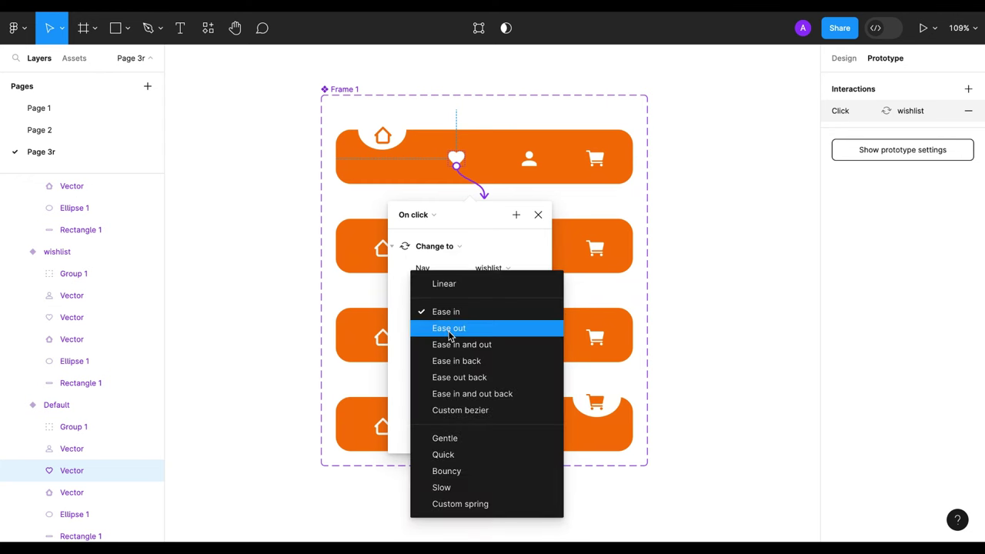
click(538, 214)
click(538, 215)
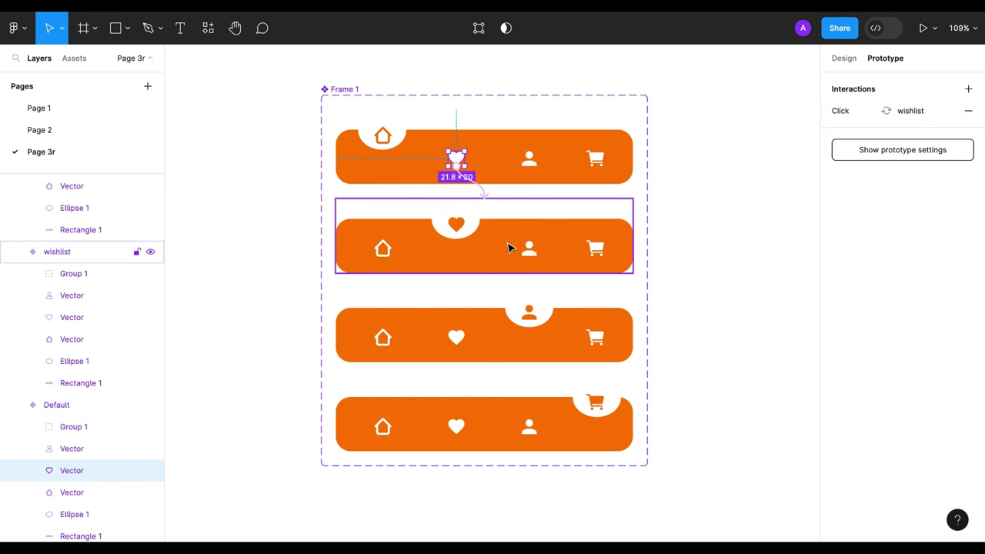
Step: Link wishlist's person icon to profile and profile's cart icon to cart
click(531, 257)
drag(536, 255, 530, 322)
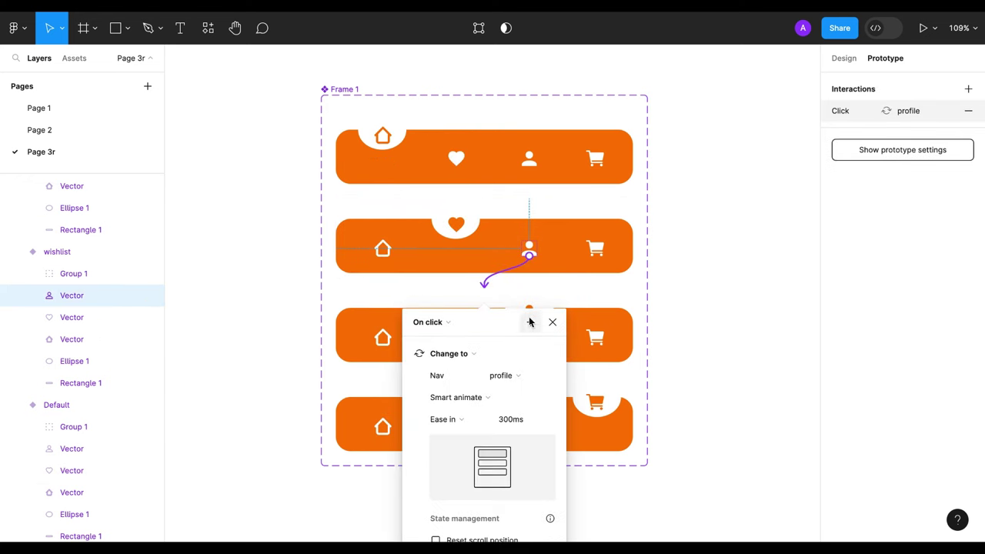
click(553, 322)
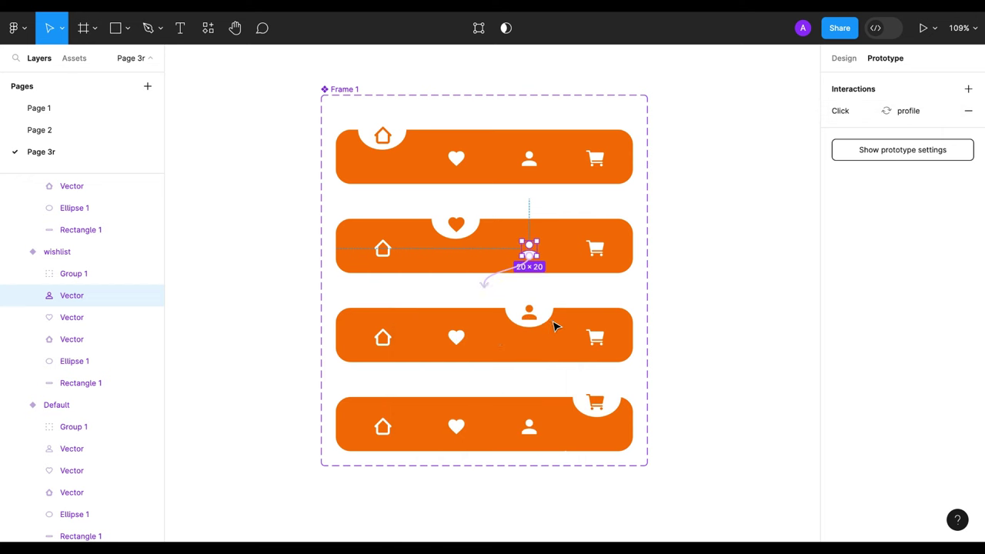
click(597, 338)
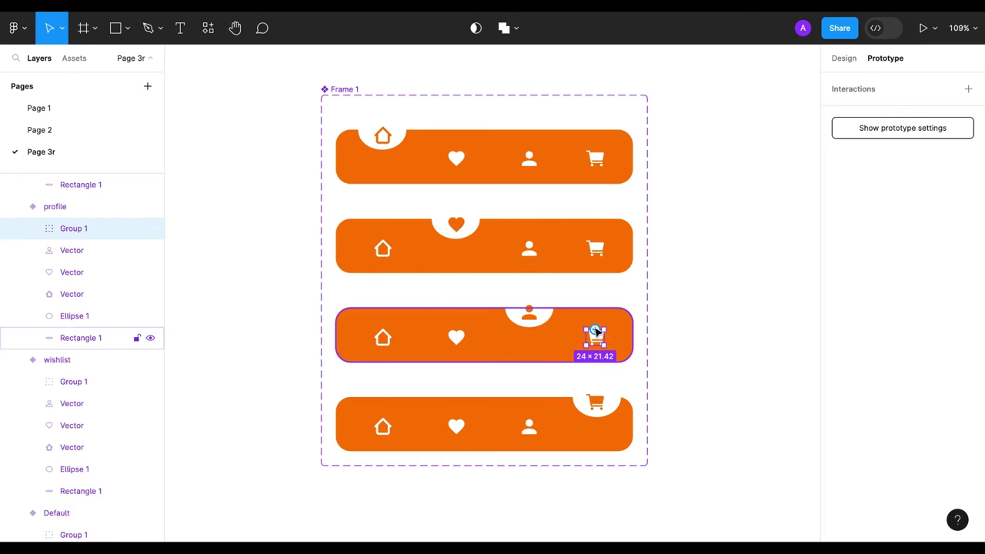
drag(595, 345, 594, 416)
click(554, 411)
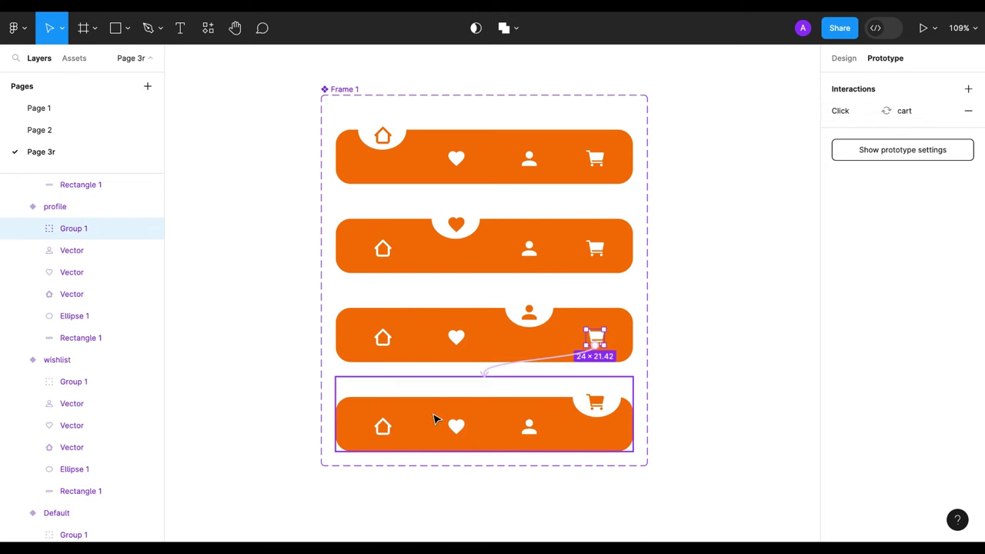
Step: Link the home icons in the cart, profile and wishlist variants back to Default
double_click(383, 433)
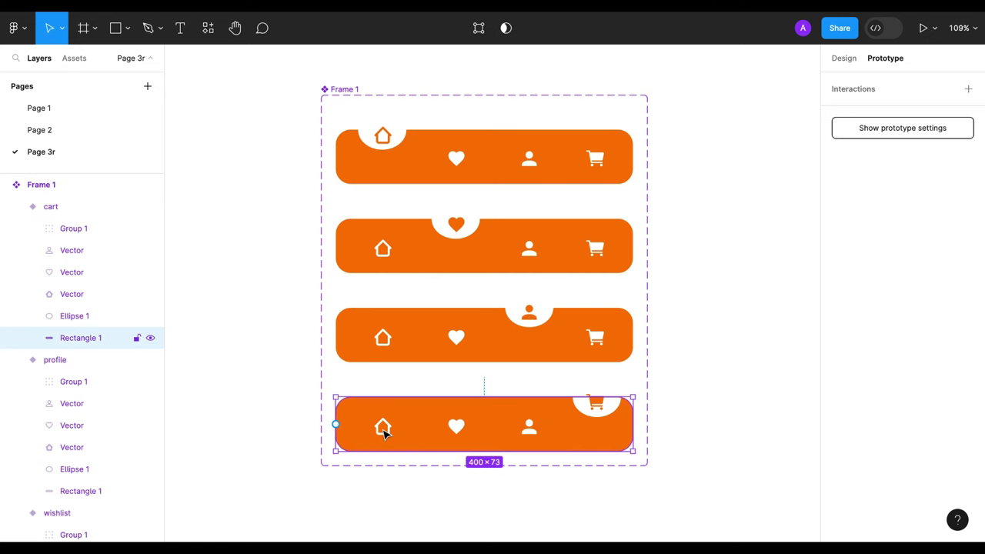
key(Escape)
double_click(383, 433)
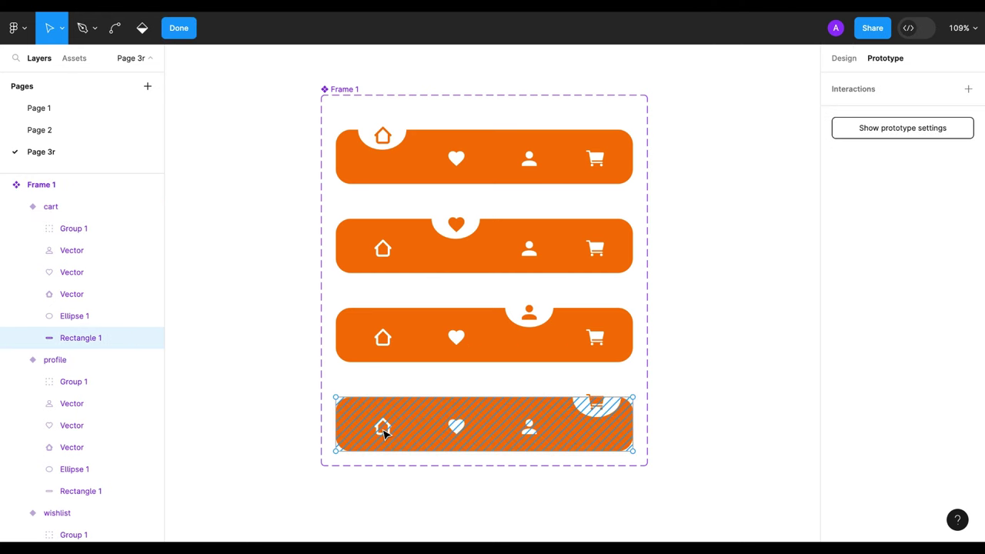
key(Escape)
click(390, 426)
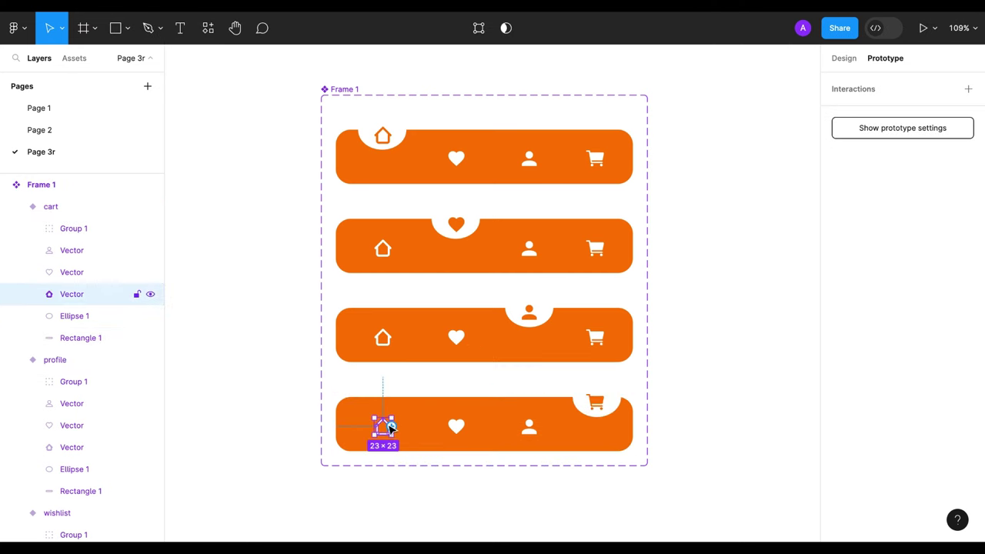
shift+click(389, 346)
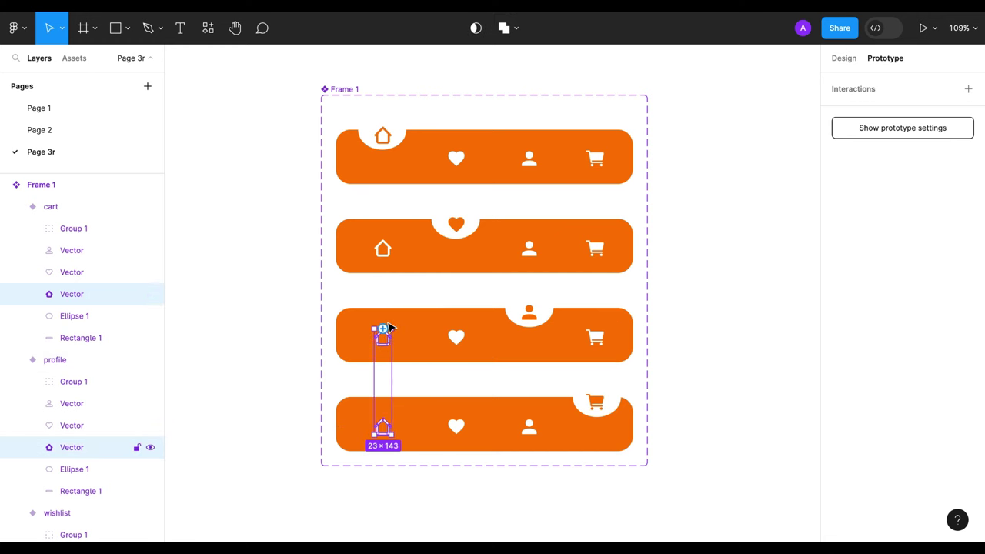
shift+click(384, 251)
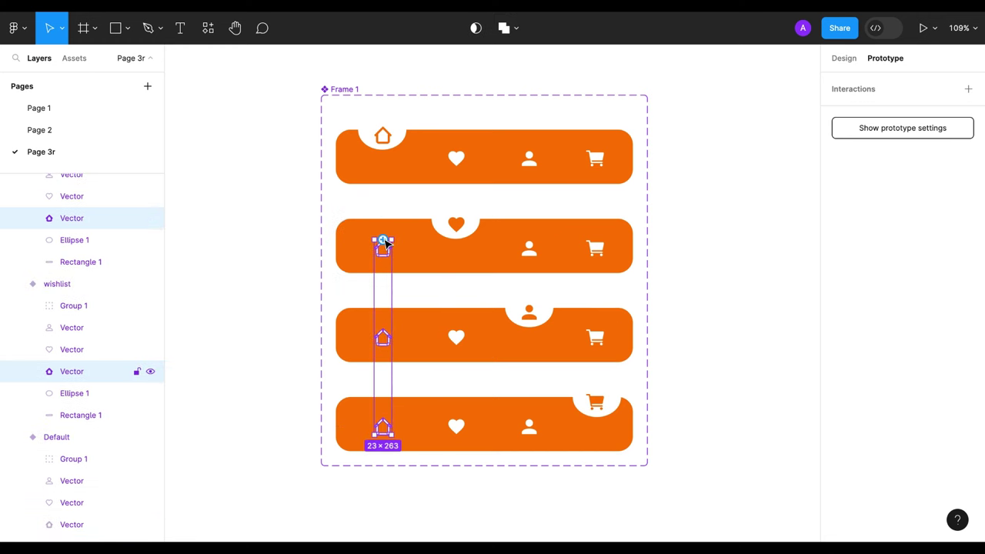
drag(386, 241, 388, 185)
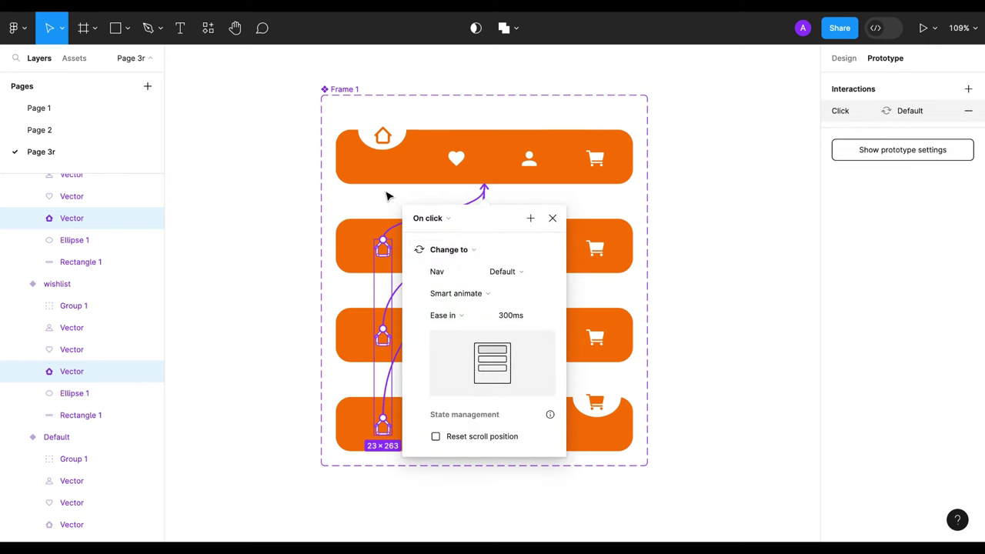
click(553, 219)
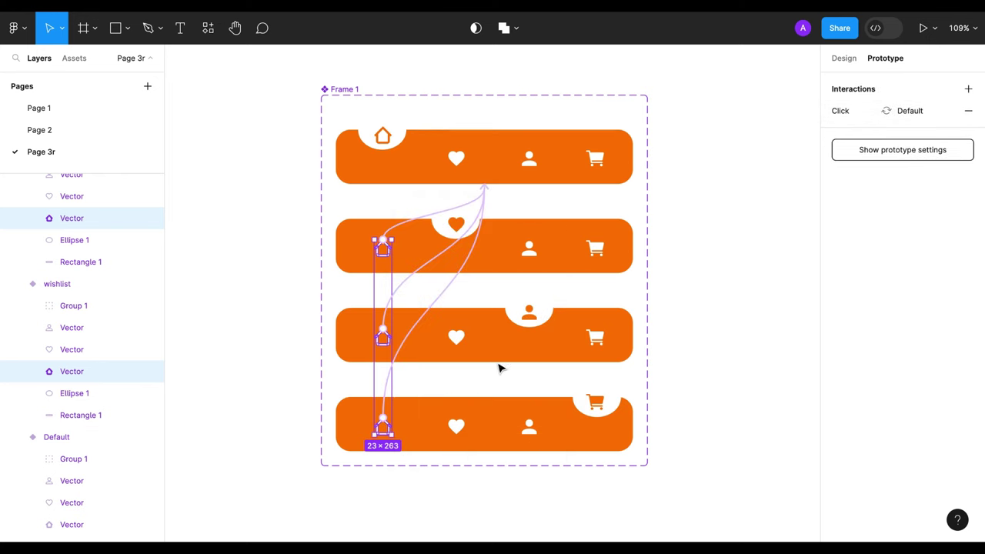
click(459, 162)
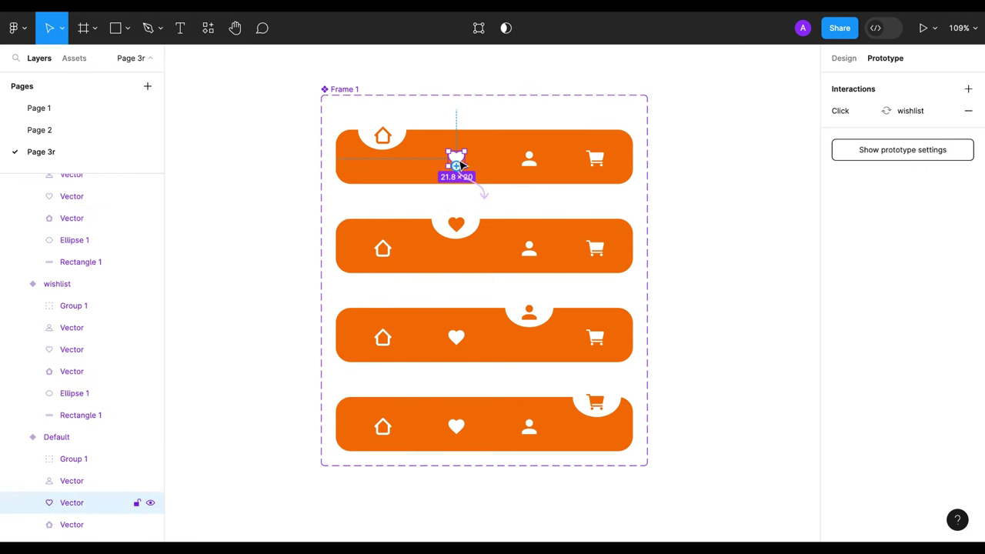
Step: Link the heart icons in the profile and cart bars to the wishlist variant
click(460, 339)
shift+click(458, 428)
drag(456, 421, 460, 254)
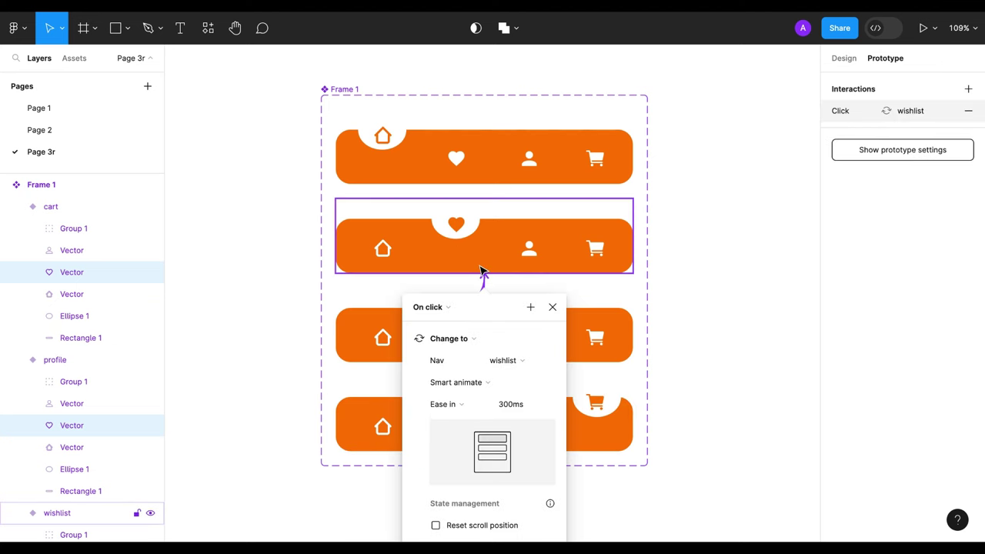
click(552, 307)
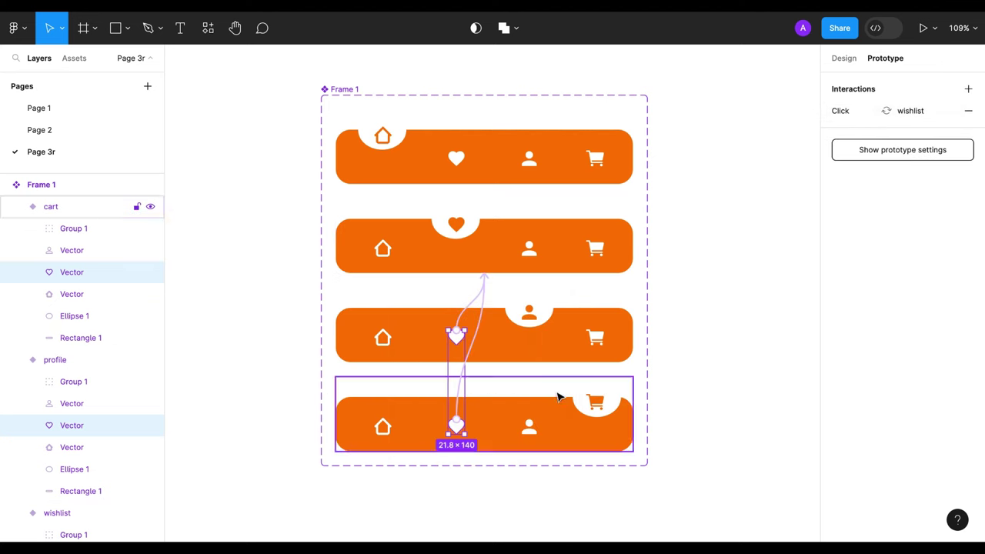
click(696, 382)
Step: Link the person icons in the cart and Default bars to the profile variant
double_click(529, 427)
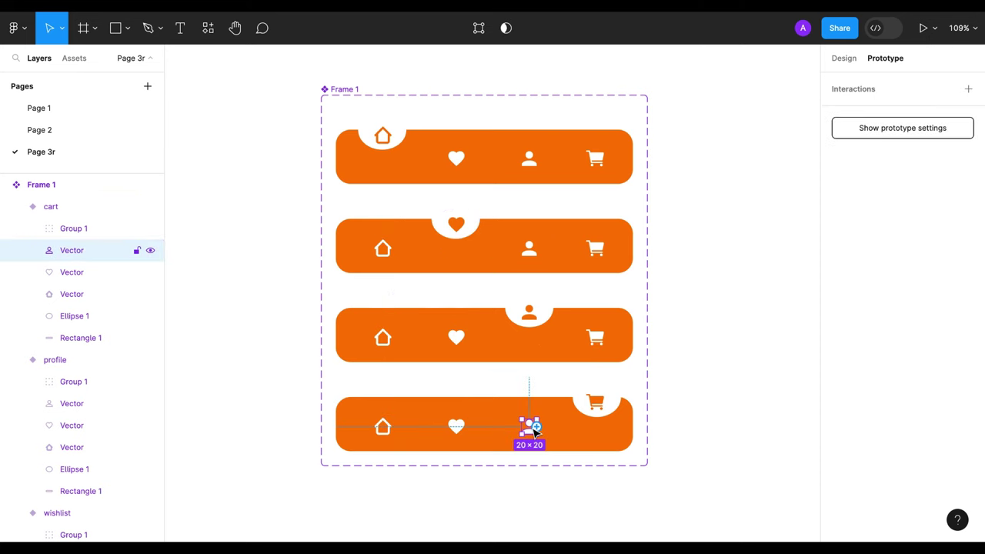
shift+click(531, 168)
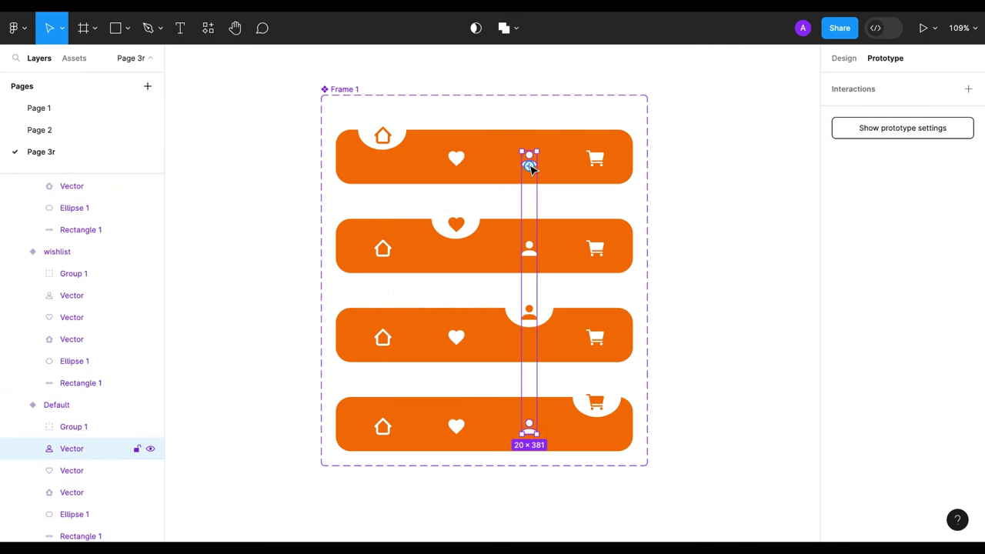
mouse_move(530, 166)
mouse_down()
mouse_move(531, 251)
mouse_move(477, 310)
mouse_up()
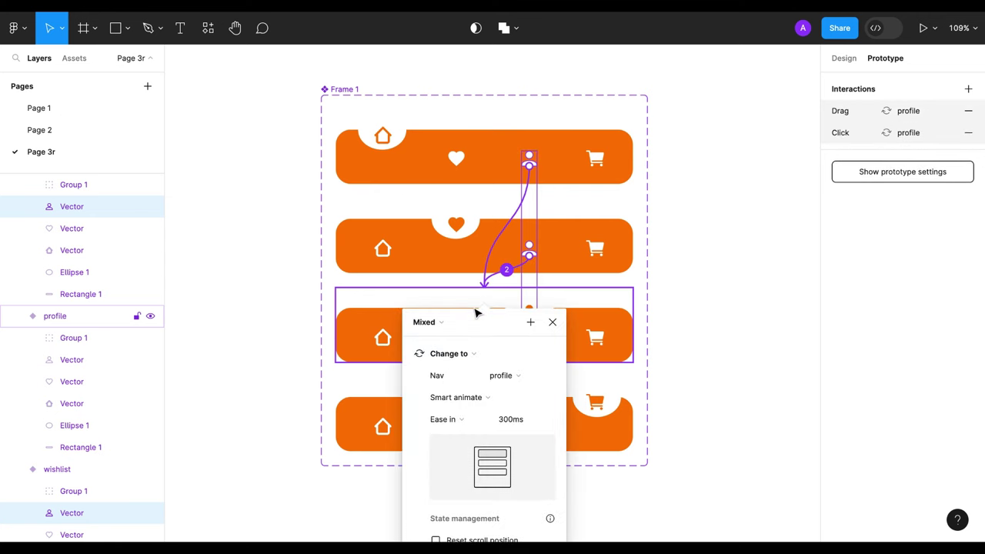
click(552, 324)
Step: Link the cart icons in the Default, wishlist and profile bars to the cart variant
click(596, 156)
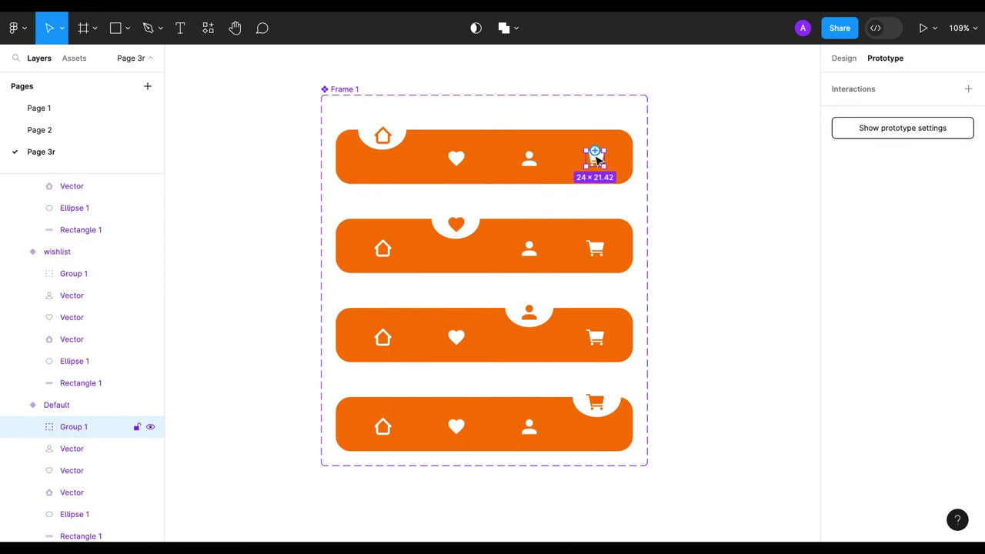
shift+click(597, 247)
shift+click(596, 339)
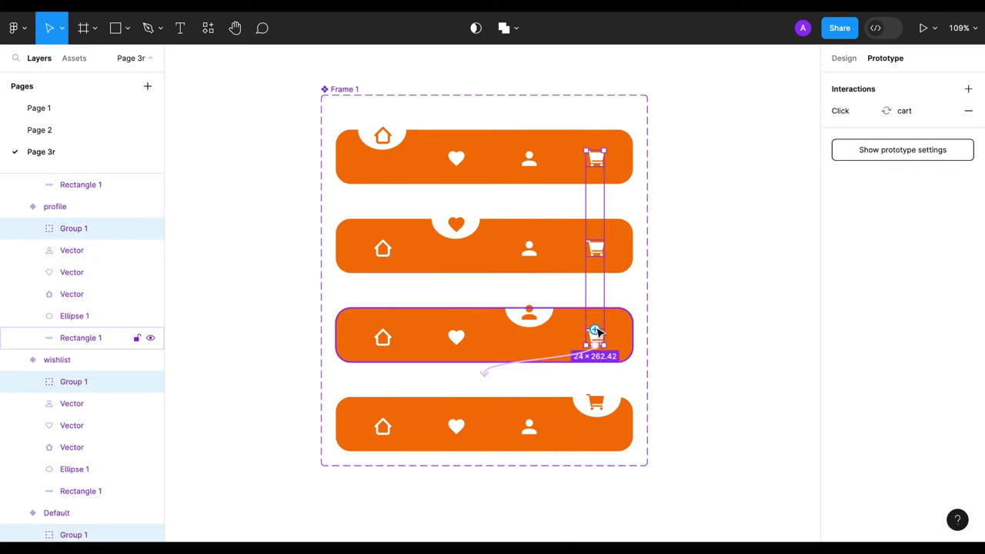
drag(531, 404, 531, 406)
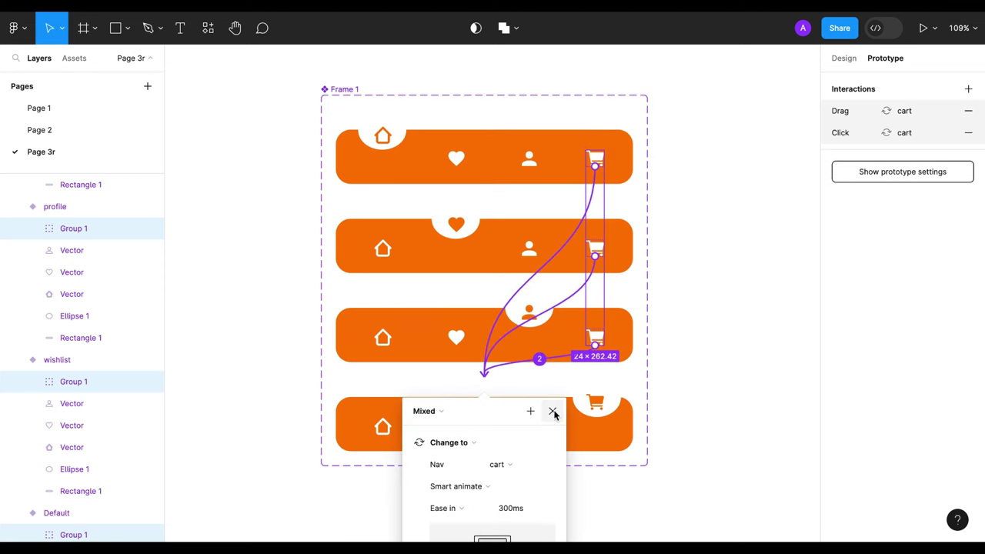
click(553, 412)
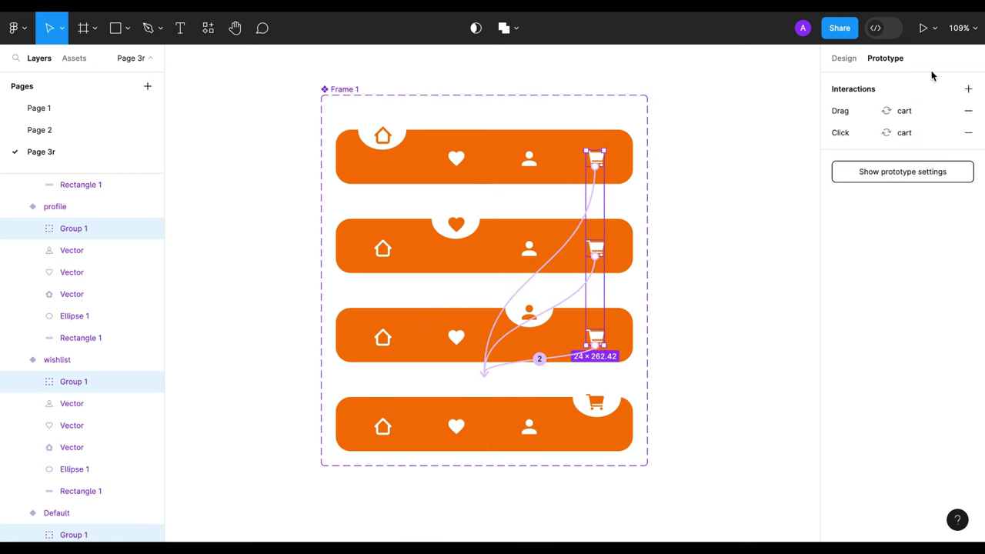
click(843, 58)
Step: Change the Default variant's Nav value to Home
click(346, 92)
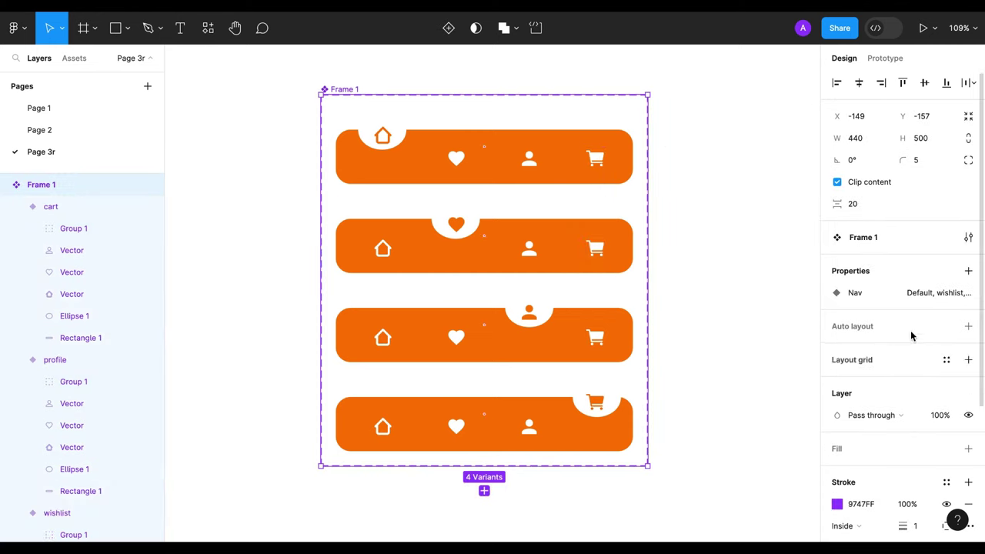
click(421, 147)
click(904, 315)
text(Hom)
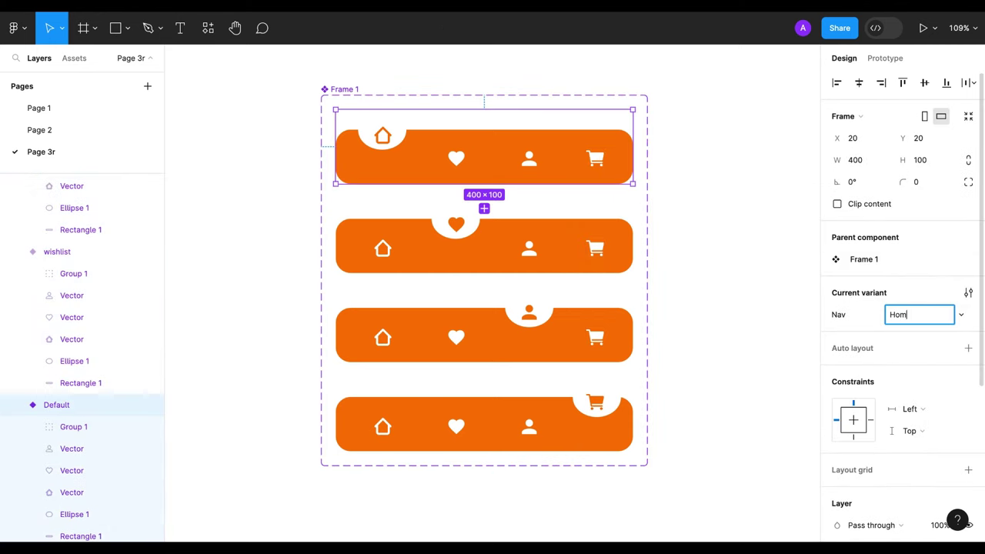
text(e)
key(Return)
click(752, 385)
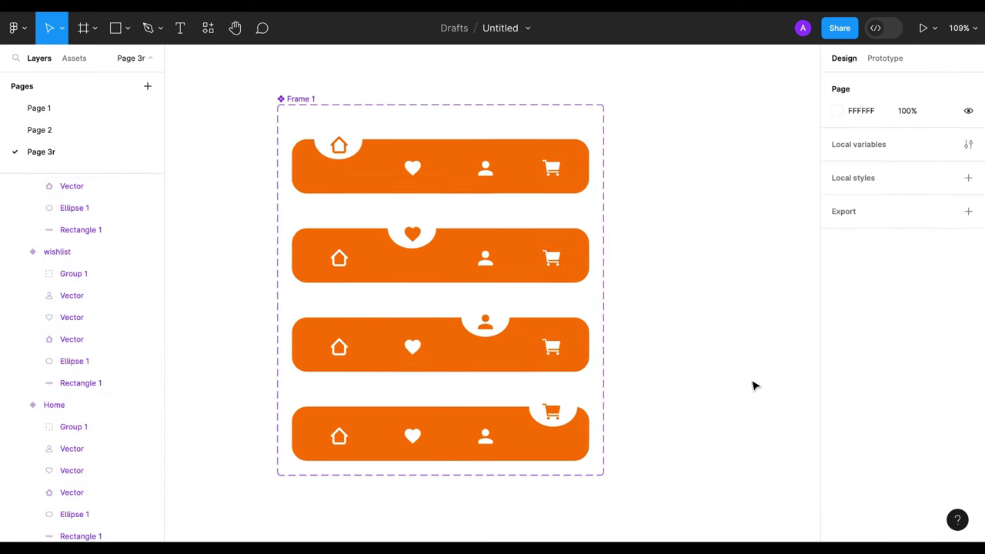
scroll(751, 384, right, 3)
scroll(752, 384, right, 1)
scroll(752, 385, right, 2)
scroll(752, 385, right, 1)
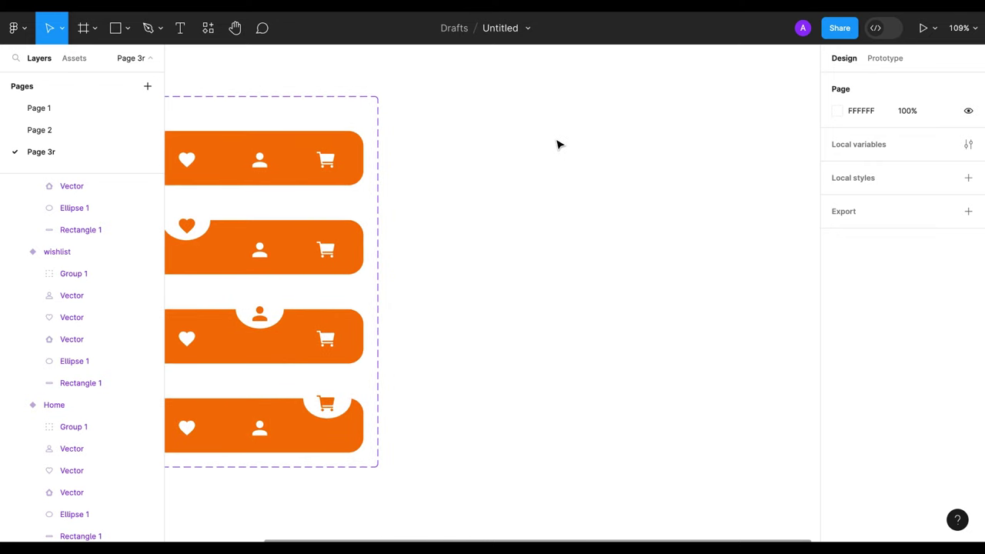
key(f)
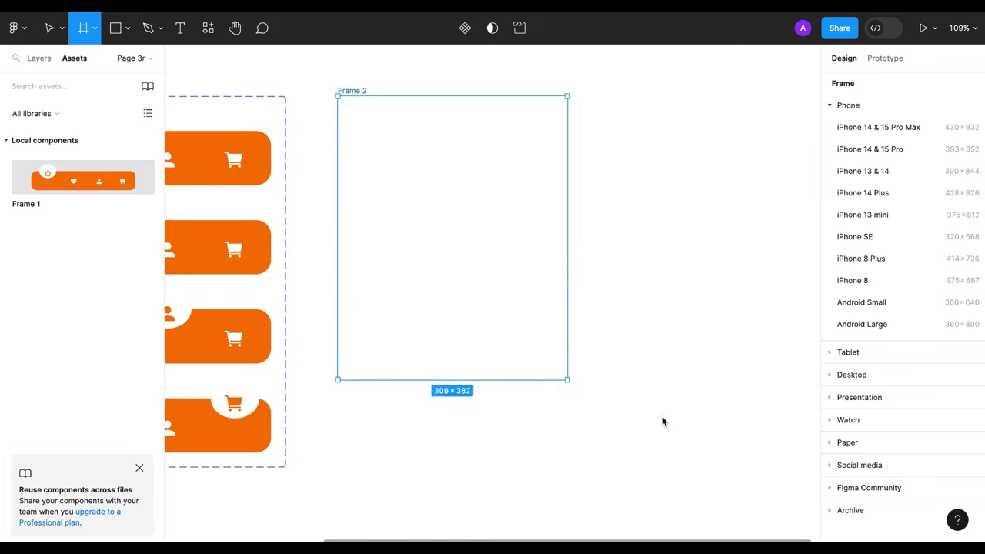
Step: Draw Frame 2, place a nav instance in it, and cycle it through wishlist, profile and cart
drag(434, 101, 794, 499)
drag(83, 177, 589, 273)
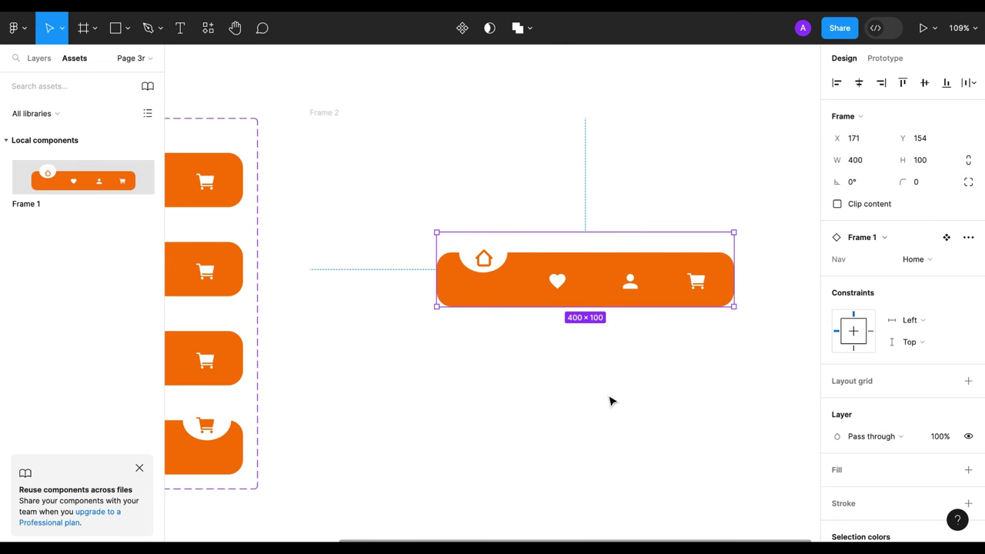
click(916, 259)
click(888, 275)
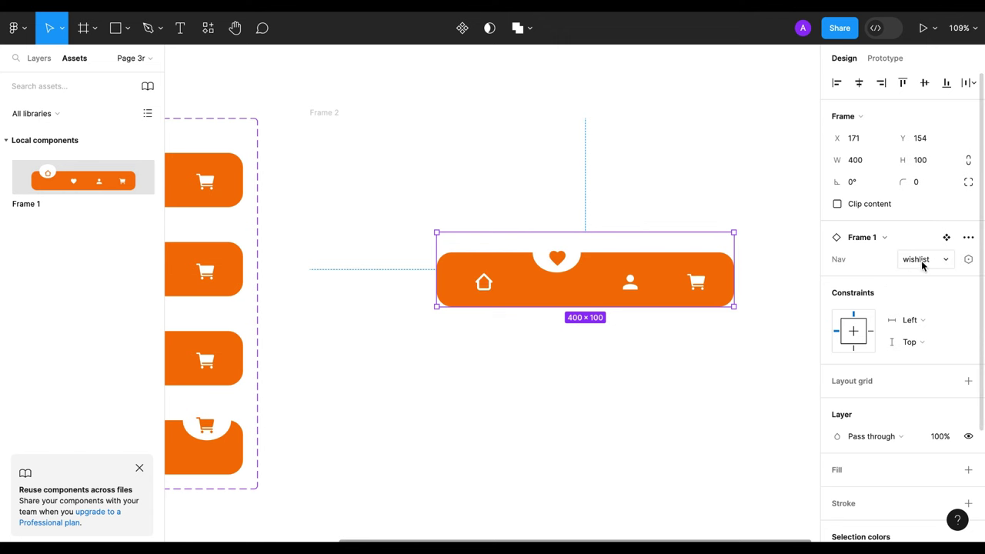
click(919, 259)
click(887, 283)
click(916, 260)
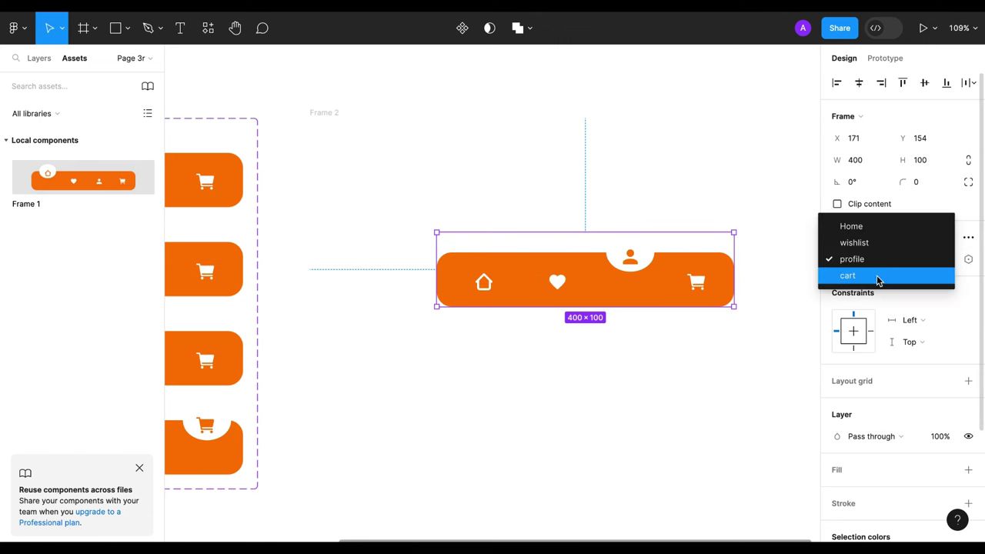
click(878, 277)
click(330, 113)
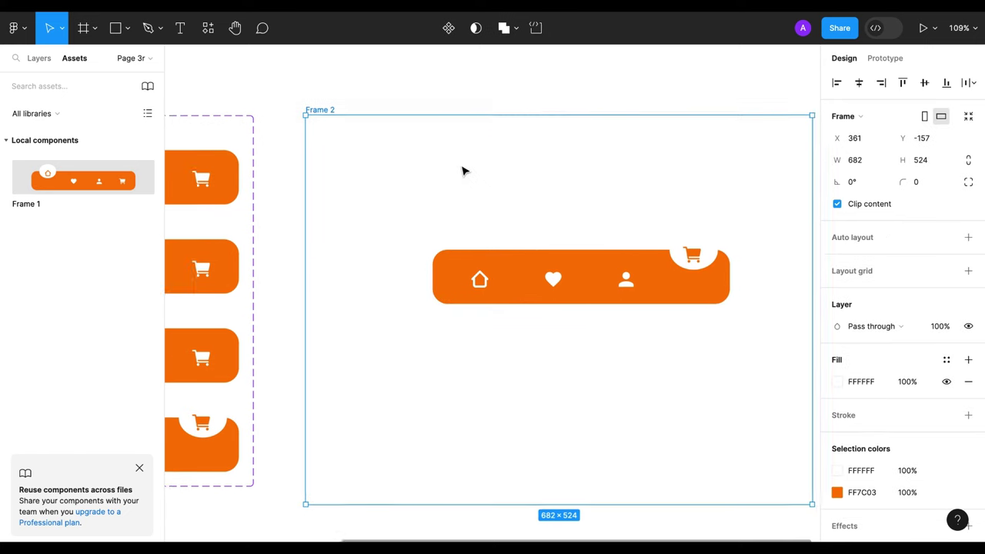
scroll(463, 170, down, 2)
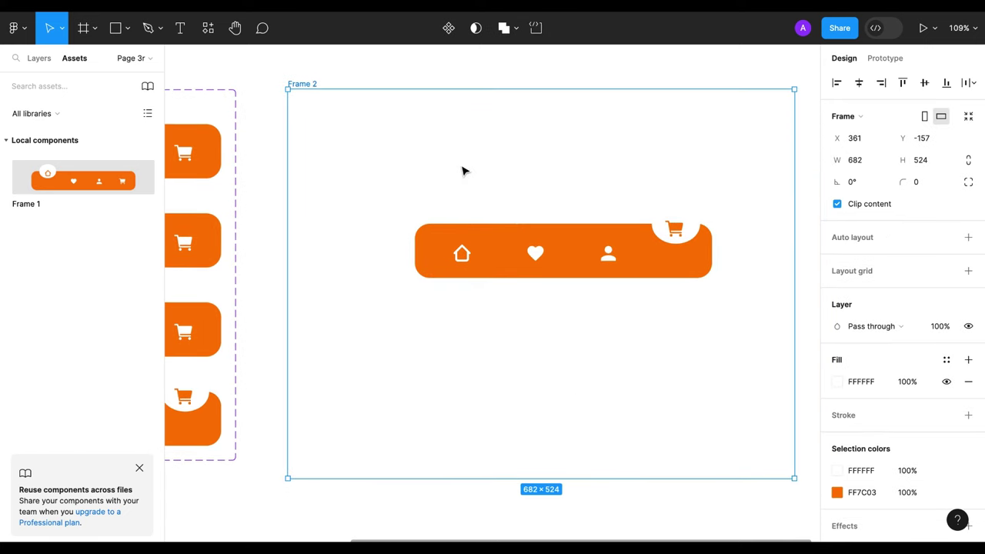
click(892, 58)
Step: Make Frame 2 a flow starting point and preview it, tapping home, heart, person and cart
click(967, 90)
click(923, 27)
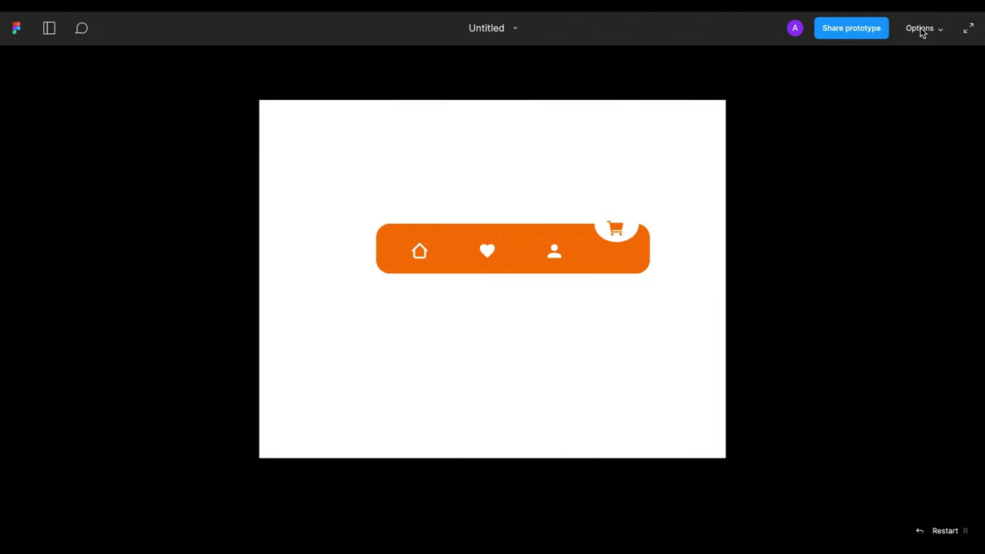
click(416, 254)
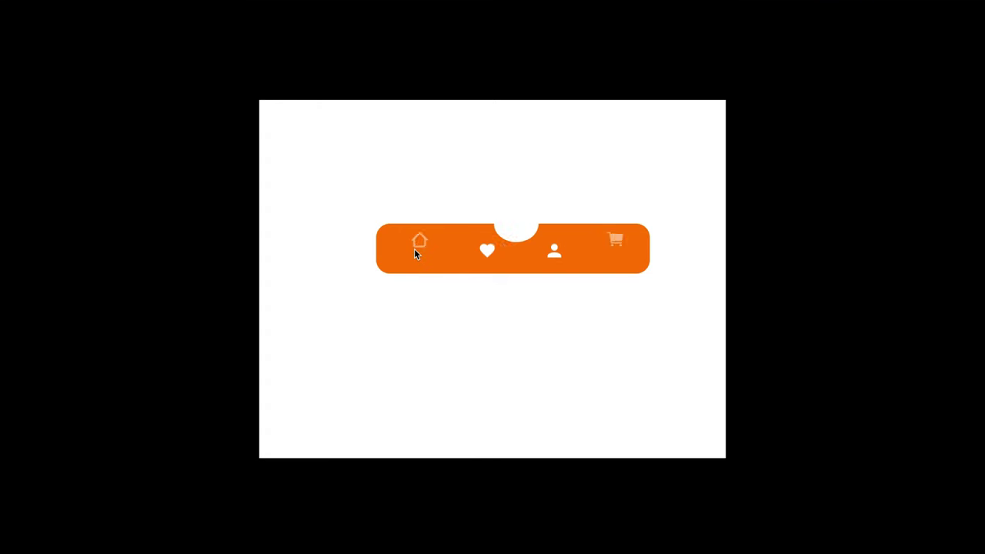
click(487, 254)
click(555, 259)
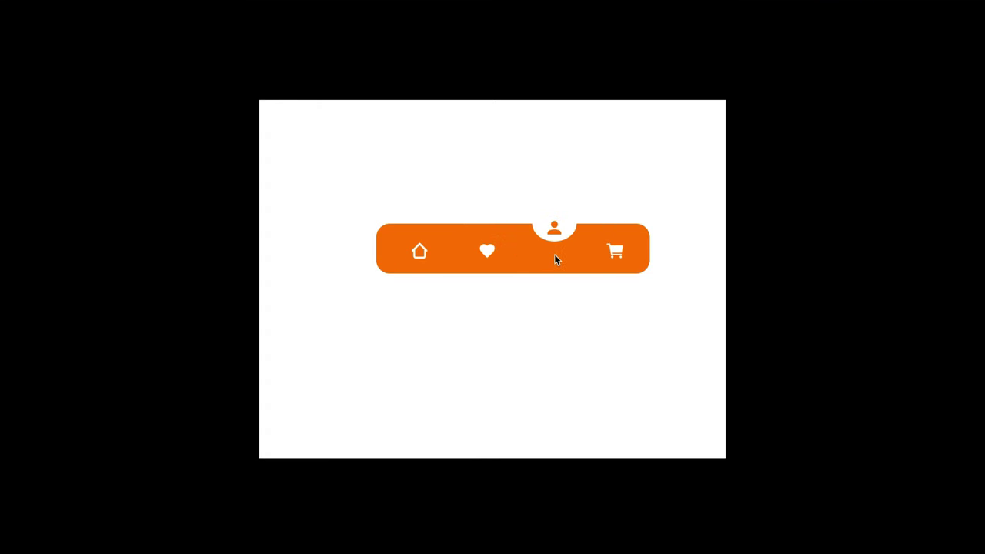
click(620, 258)
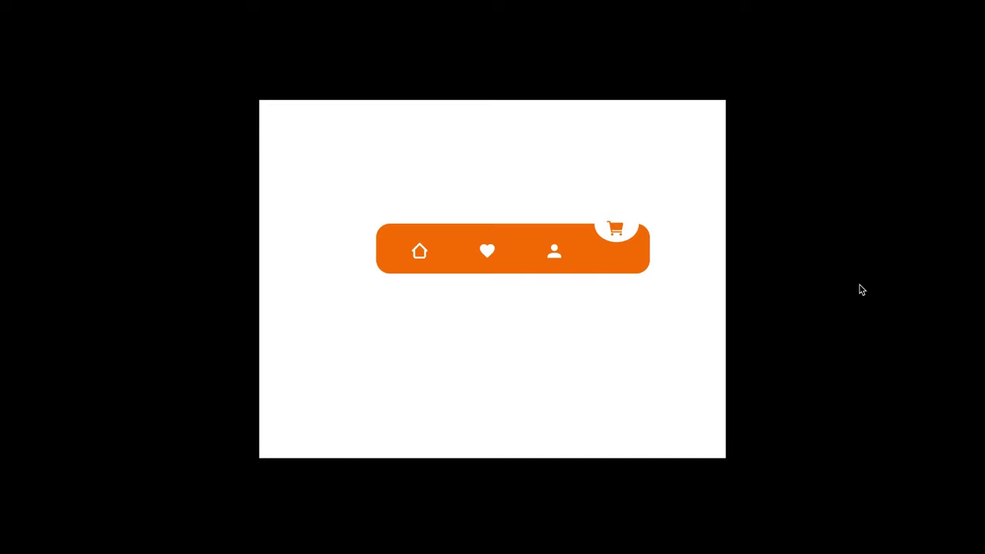